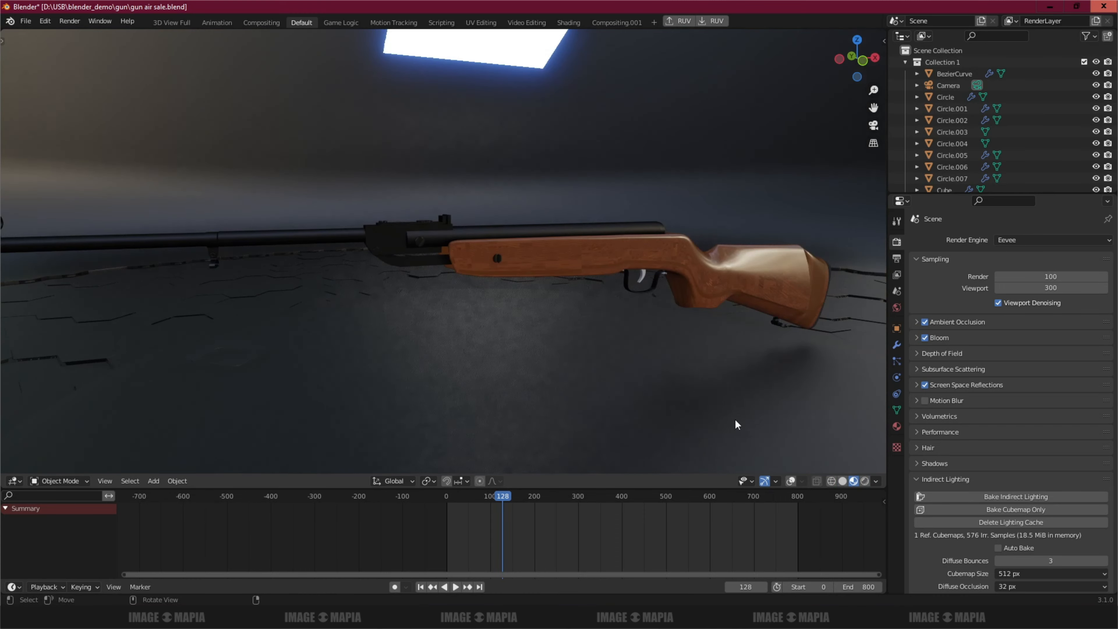
- Show the viewport in solid shading and add the line "what is inside the scene" to the TEXT.txt notes in Notepad
click(841, 481)
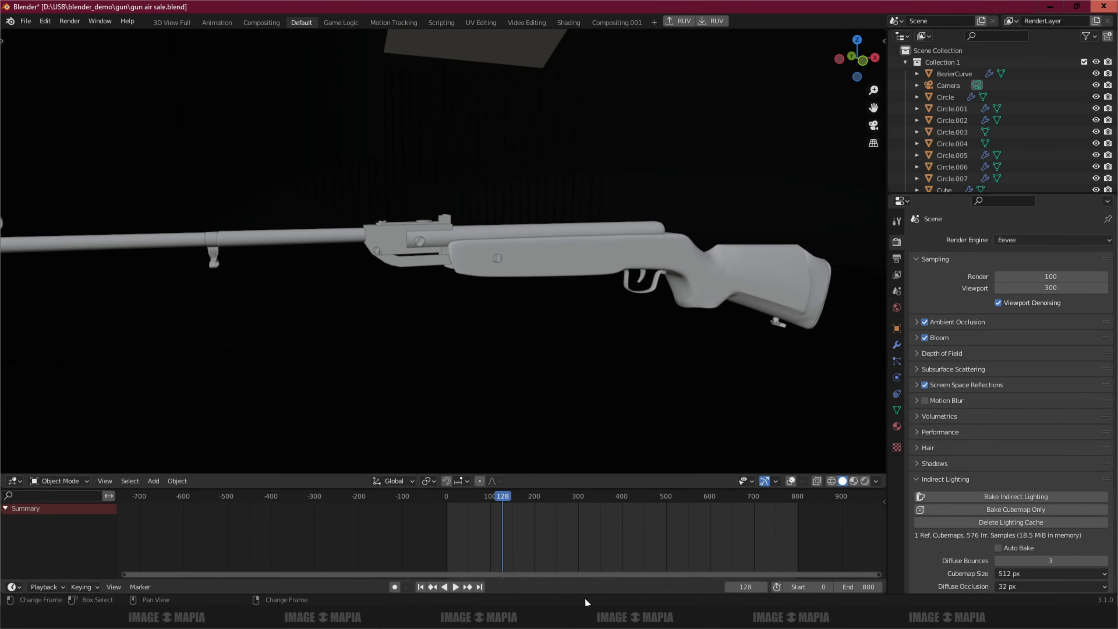
key(alt+Tab)
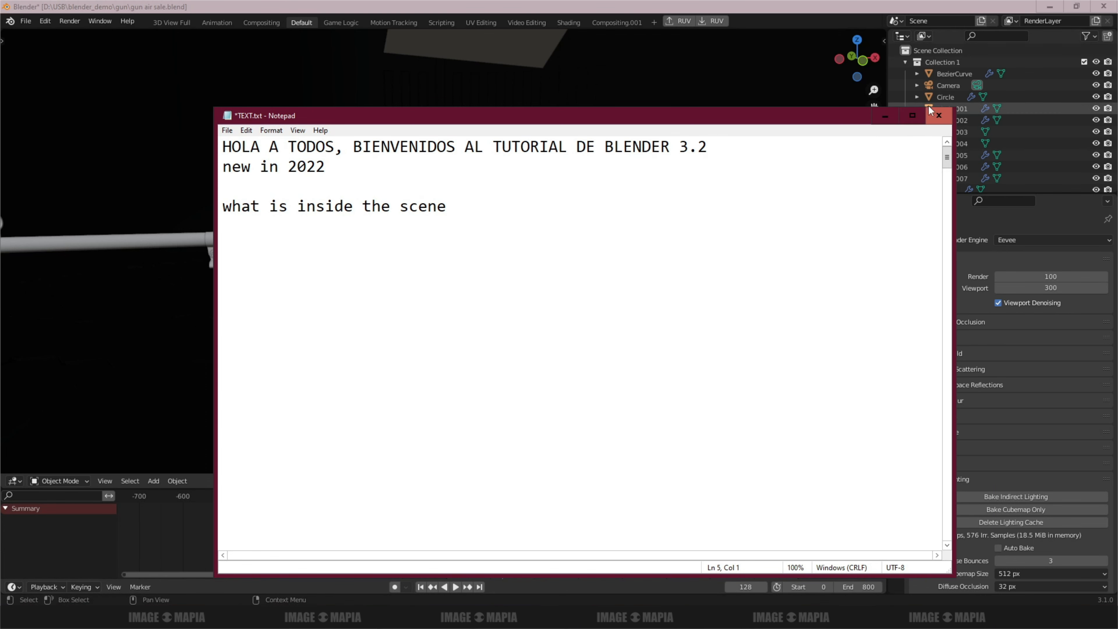
click(885, 115)
- Set the output resolution scale to 42% and render frame 52 from the camera view
click(896, 259)
drag(1089, 282, 1042, 281)
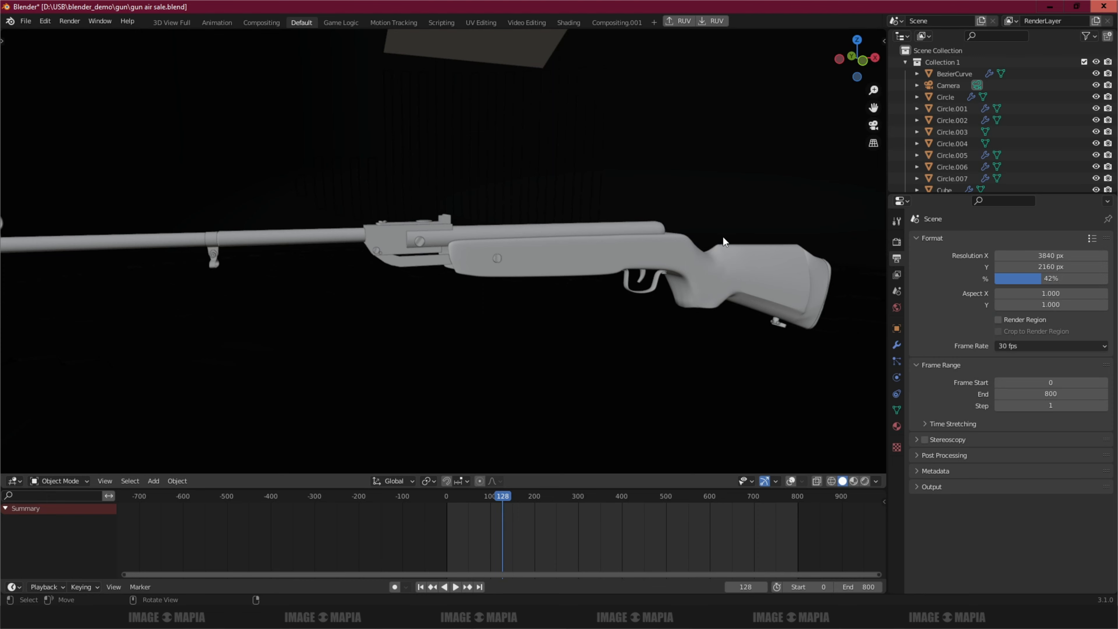
key(KP_0)
drag(512, 497, 469, 500)
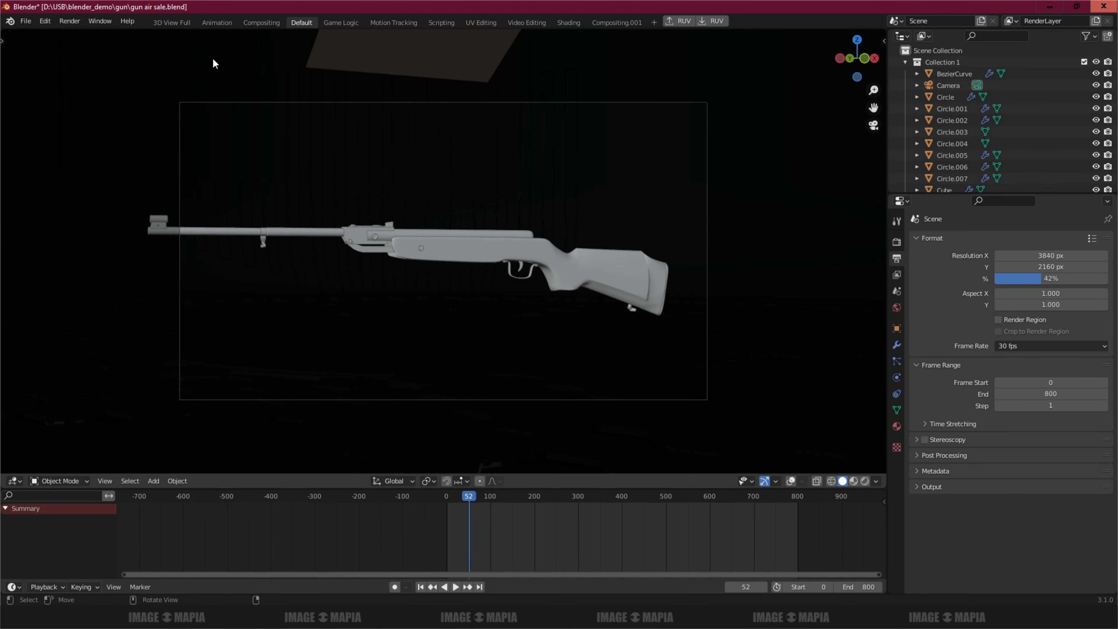
click(69, 21)
click(83, 35)
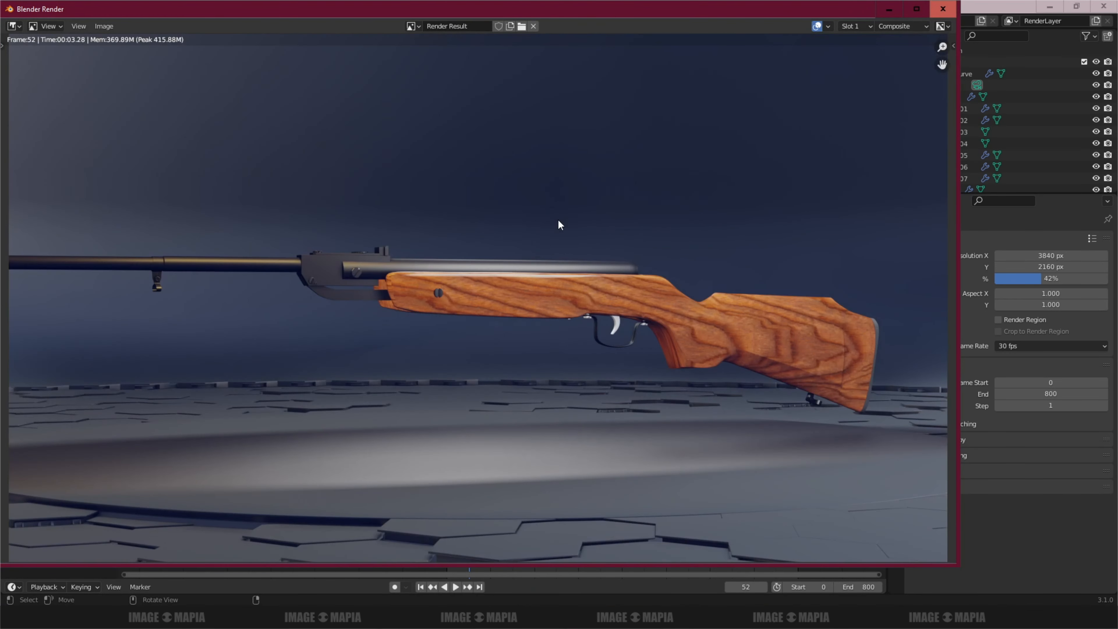
- Examine the rendered rifle image in close-up and put the render window away
scroll(485, 318, down, 2)
scroll(485, 318, up, 3)
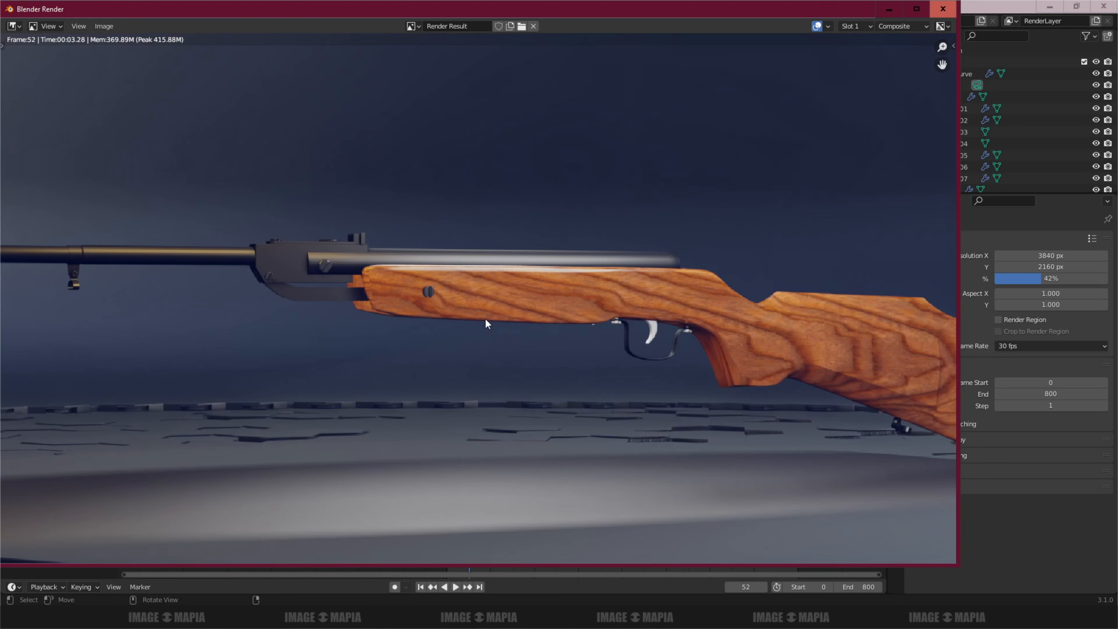
scroll(486, 322, up, 2)
scroll(486, 322, down, 3)
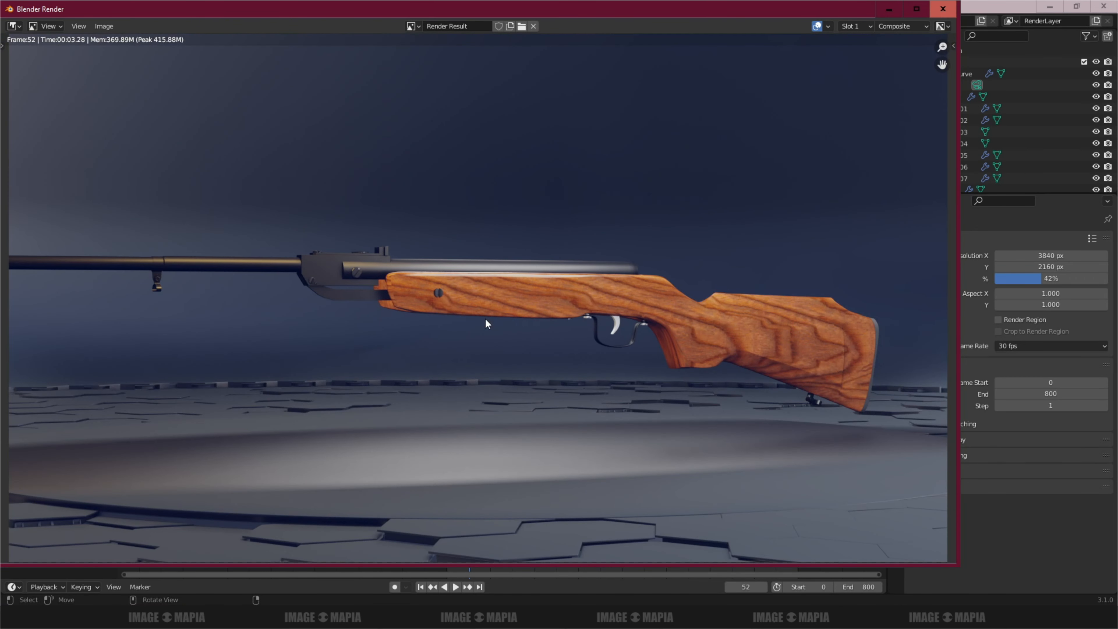
click(888, 8)
- Show the viewport overlays and examine the rifle model from several sides outside the camera view
shift+middle_drag(491, 314, 604, 318)
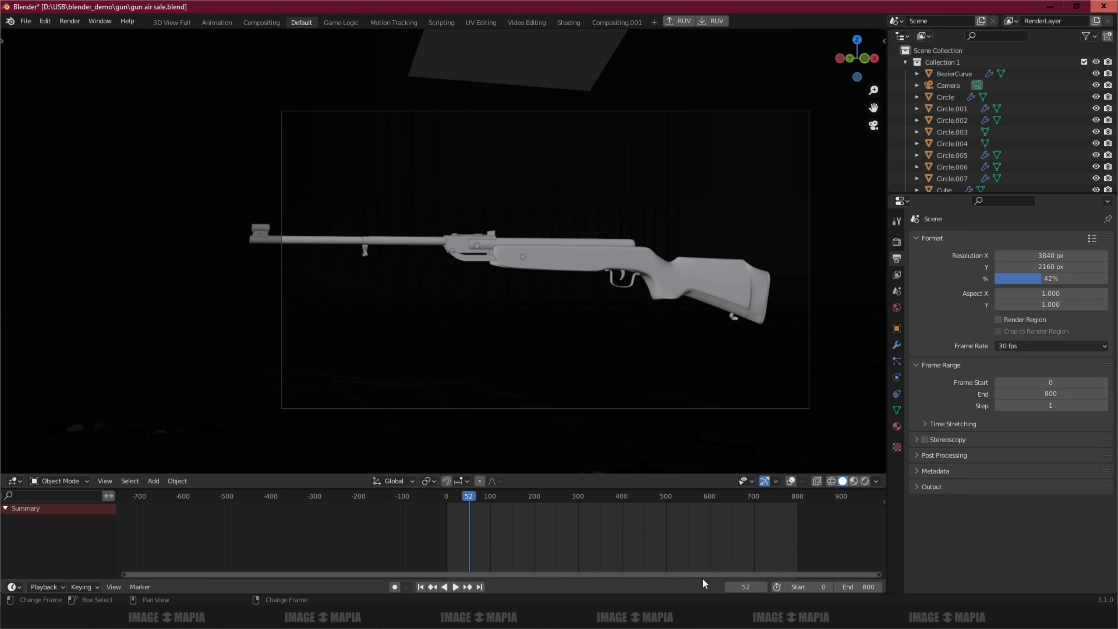
middle_drag(509, 311, 796, 510)
click(794, 481)
middle_drag(806, 406, 803, 448)
scroll(445, 290, up, 6)
middle_drag(445, 290, 480, 233)
scroll(501, 286, up, 5)
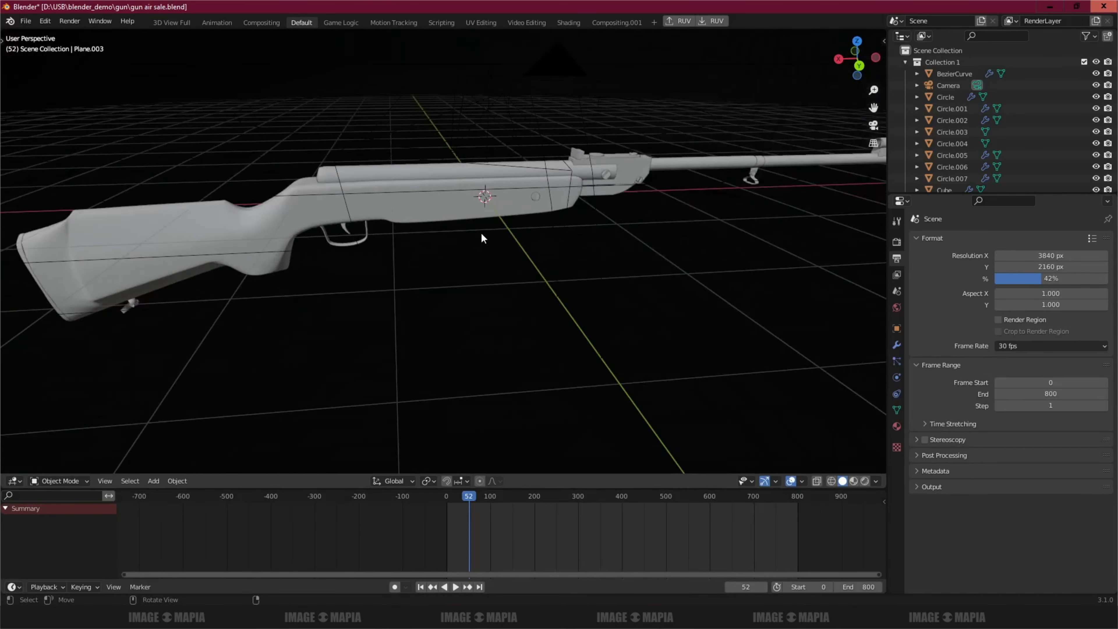
scroll(473, 260, up, 8)
scroll(467, 282, down, 8)
- Add the line "wireframe" to the Notepad notes and return to the Blender scene
key(alt+Tab)
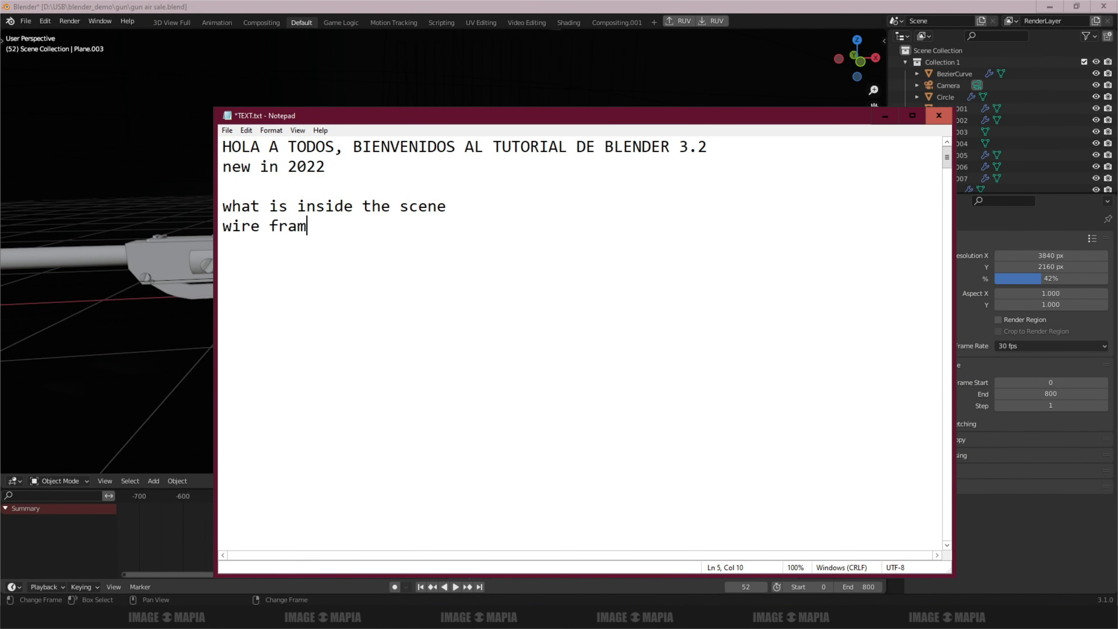
key(BackSpace)
click(884, 116)
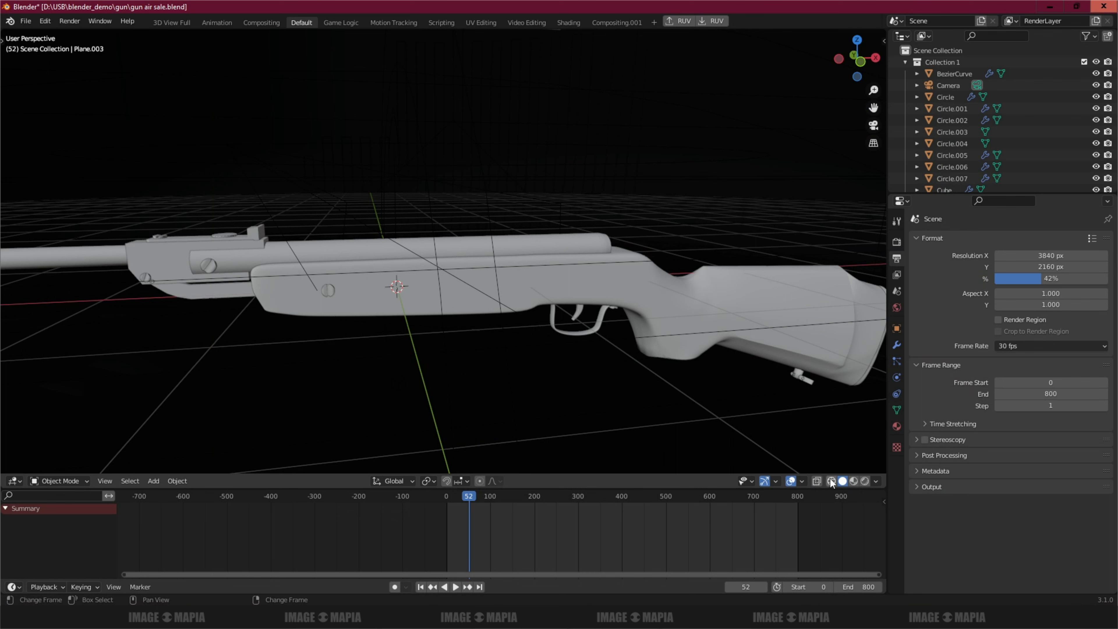
- Enable the wireframe overlay on the solid-shaded rifle and examine its mesh up close
click(801, 481)
click(729, 384)
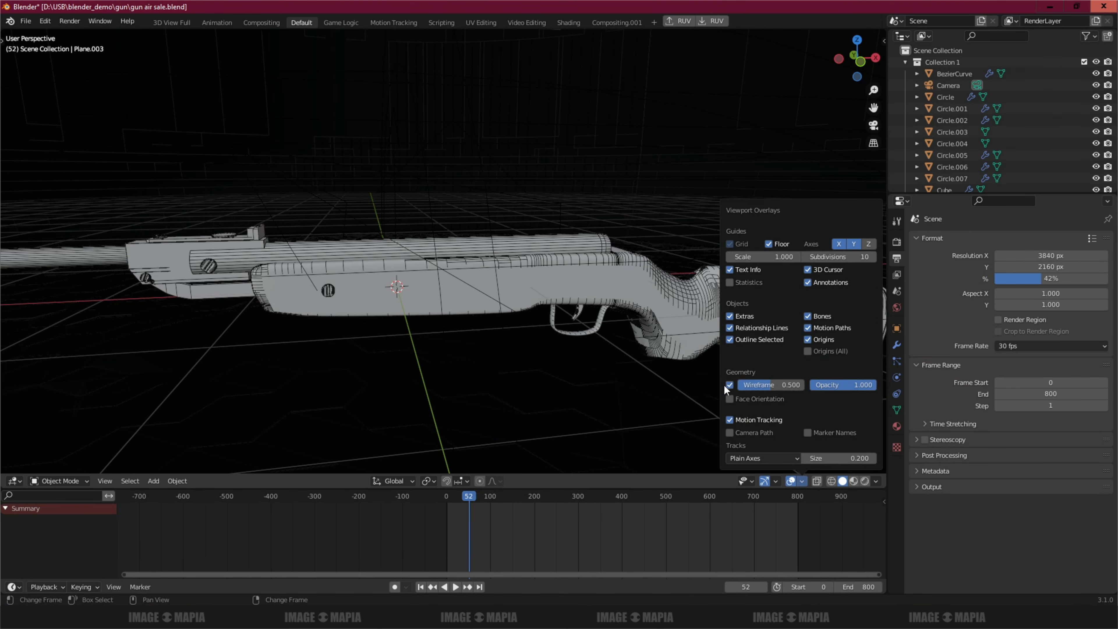
middle_drag(304, 306, 422, 287)
scroll(369, 306, up, 3)
scroll(677, 298, up, 1)
mouse_move(724, 282)
middle_down()
mouse_move(596, 257)
mouse_move(704, 273)
middle_up()
- Display the scene in rendered shading without overlays and examine the muzzle and front sight
click(864, 481)
click(790, 483)
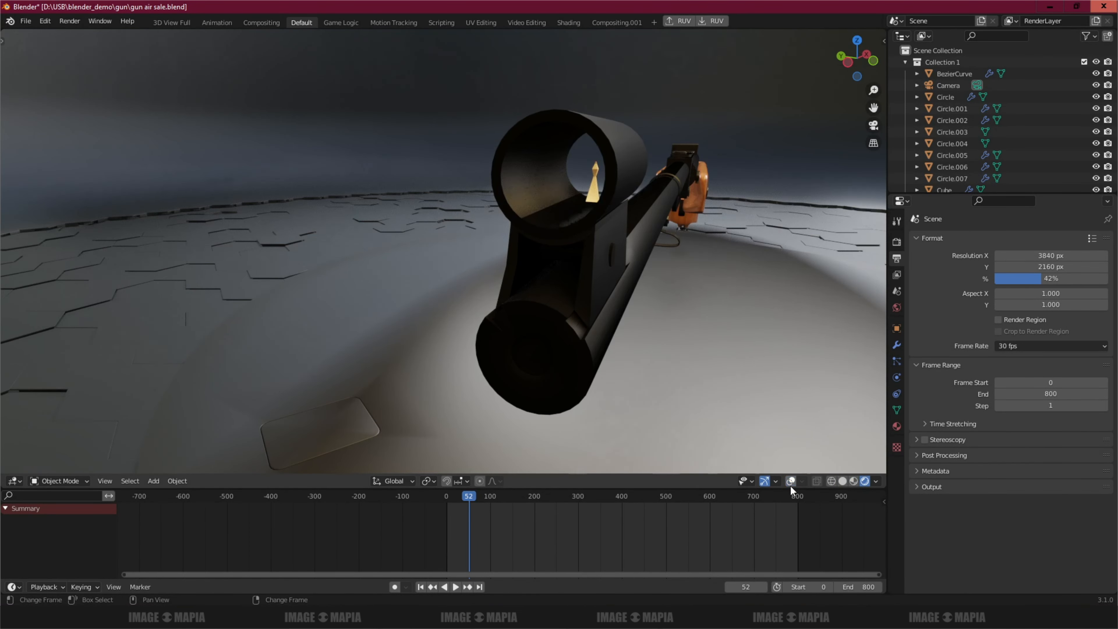
mouse_move(743, 418)
middle_down()
mouse_move(718, 400)
mouse_move(726, 404)
middle_up()
- Return to solid shading with the overlays shown and examine the rifle's mesh all around
click(842, 481)
click(791, 481)
middle_drag(722, 331, 510, 328)
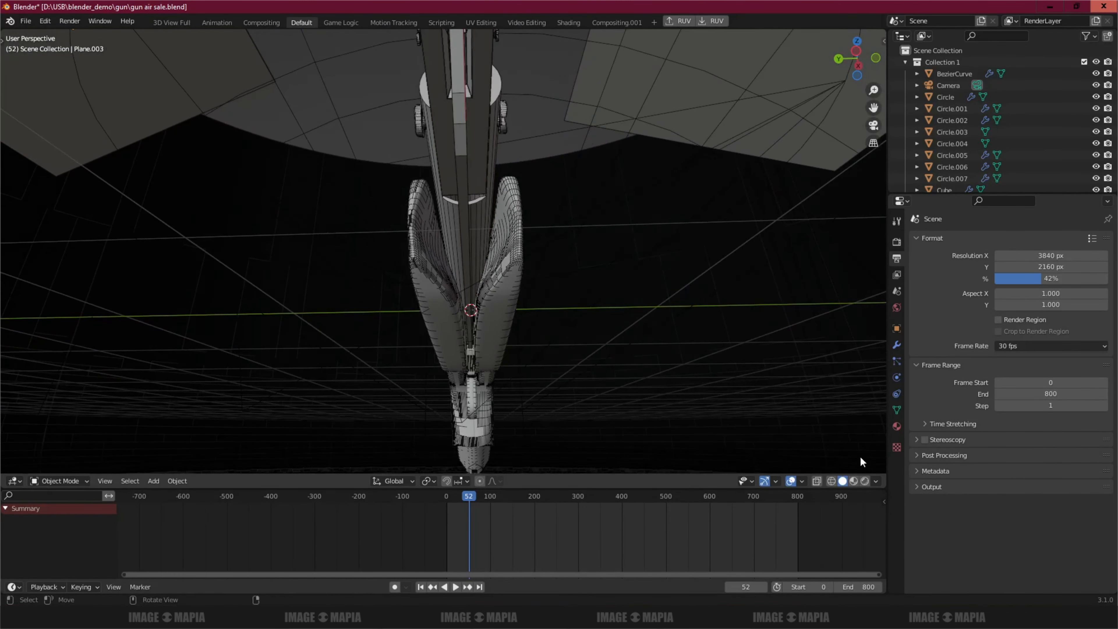
- Hide the overlays, switch back to rendered shading and examine the metal tube and wooden stock from behind
click(791, 481)
click(864, 481)
middle_drag(589, 356, 808, 470)
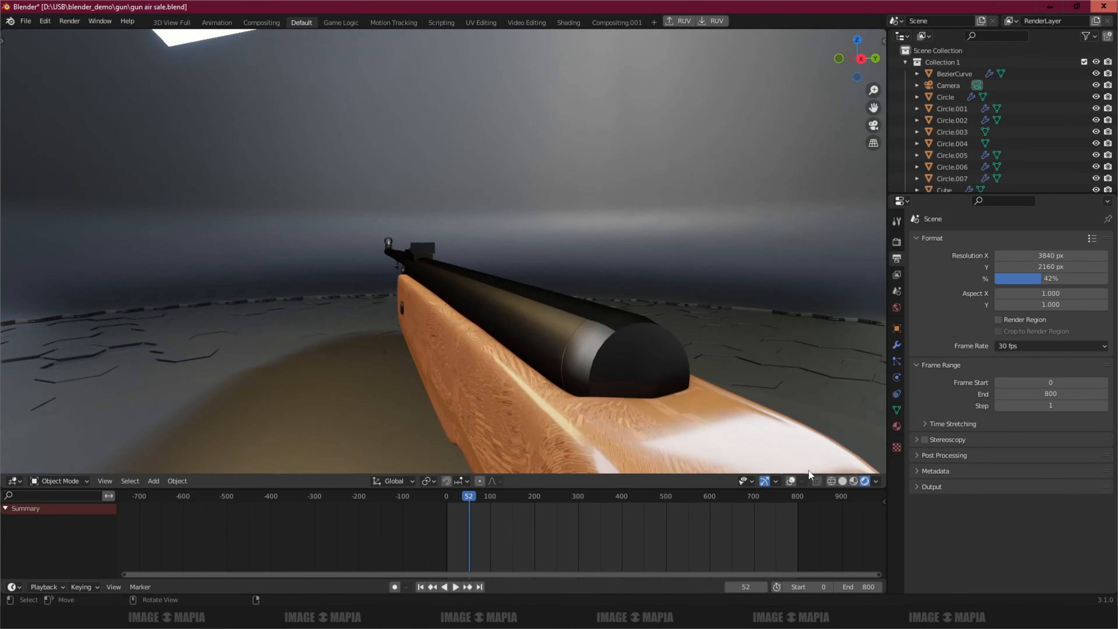
- View the whole scene in wireframe shading and return the viewport to solid shading
click(832, 480)
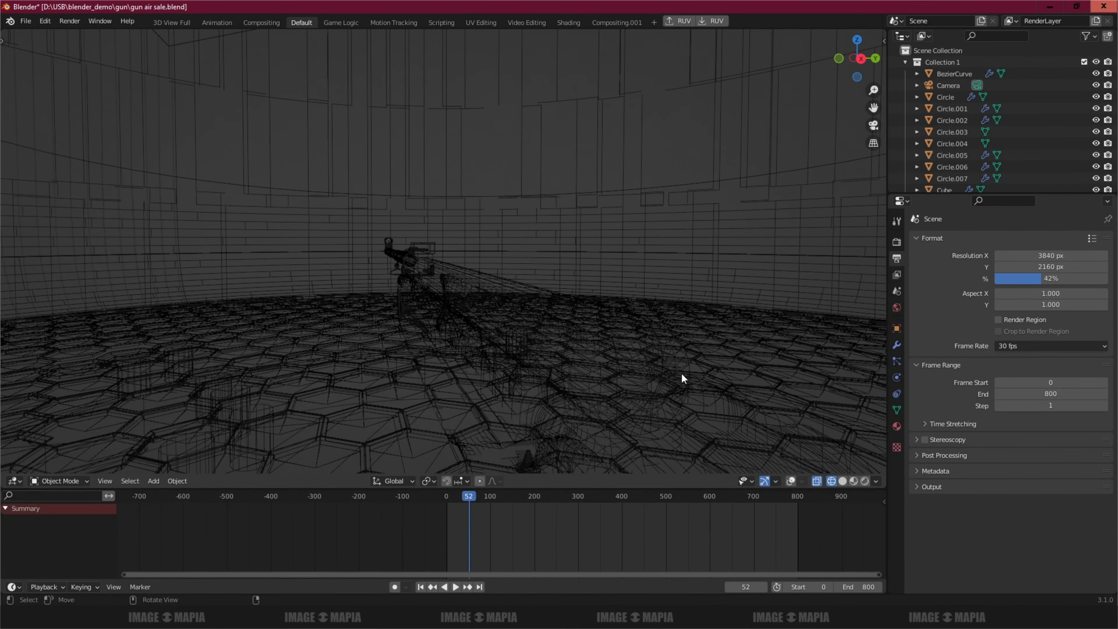
key(shift+z)
mouse_move(613, 368)
middle_down()
mouse_move(635, 375)
mouse_move(768, 288)
middle_up()
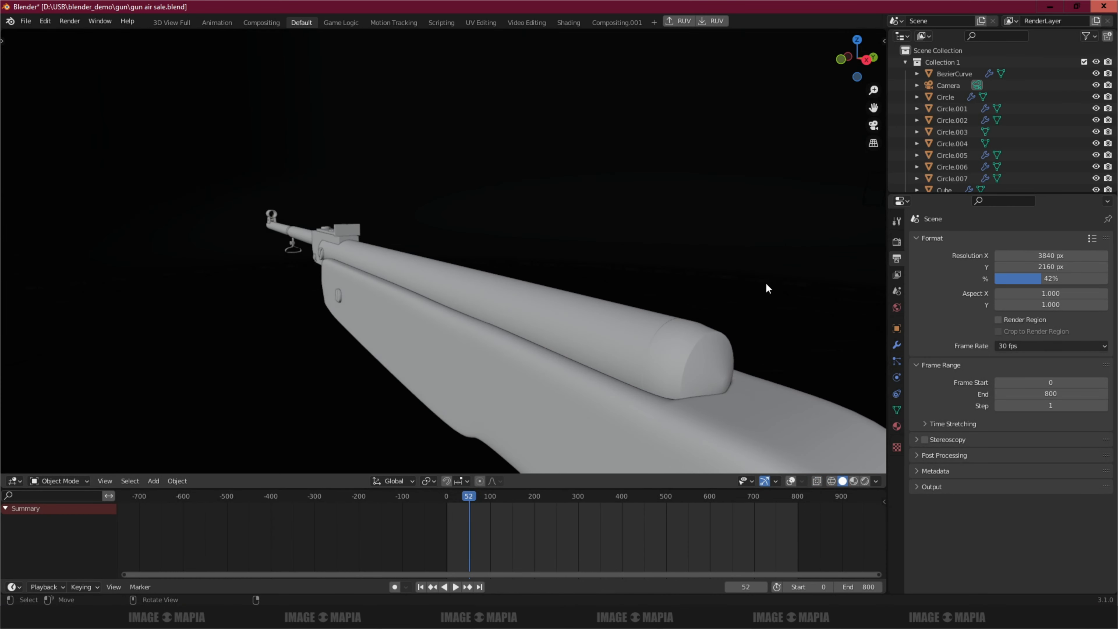
- Show the overlays again, select the metal tube above the stock and bring the buttstock's mesh into close view
click(775, 478)
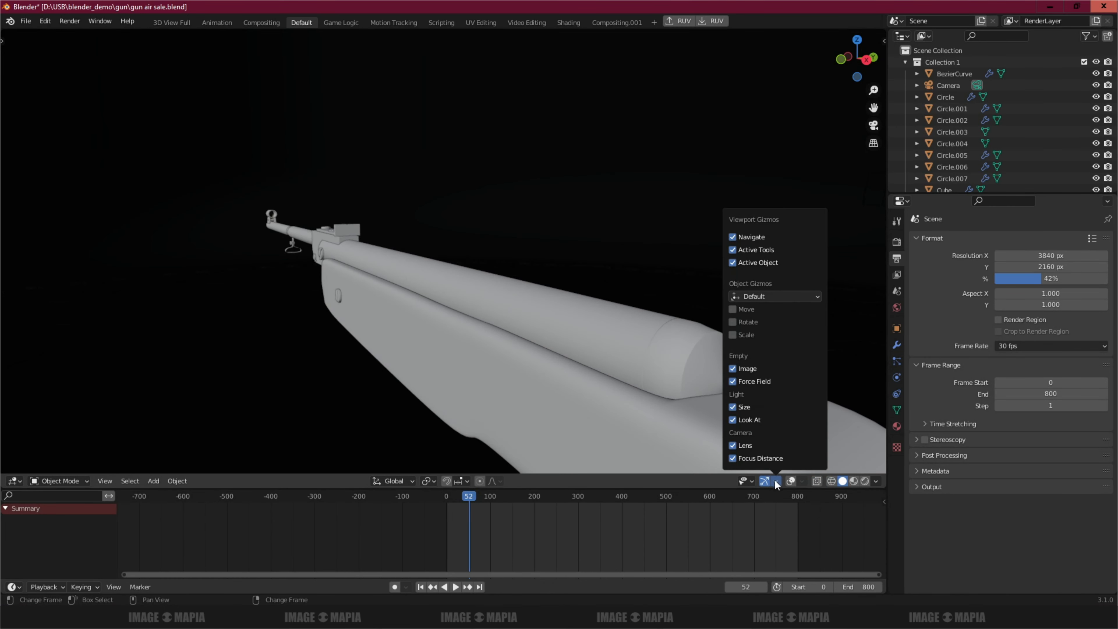
click(791, 480)
middle_drag(655, 390, 699, 288)
click(624, 268)
scroll(699, 288, up, 3)
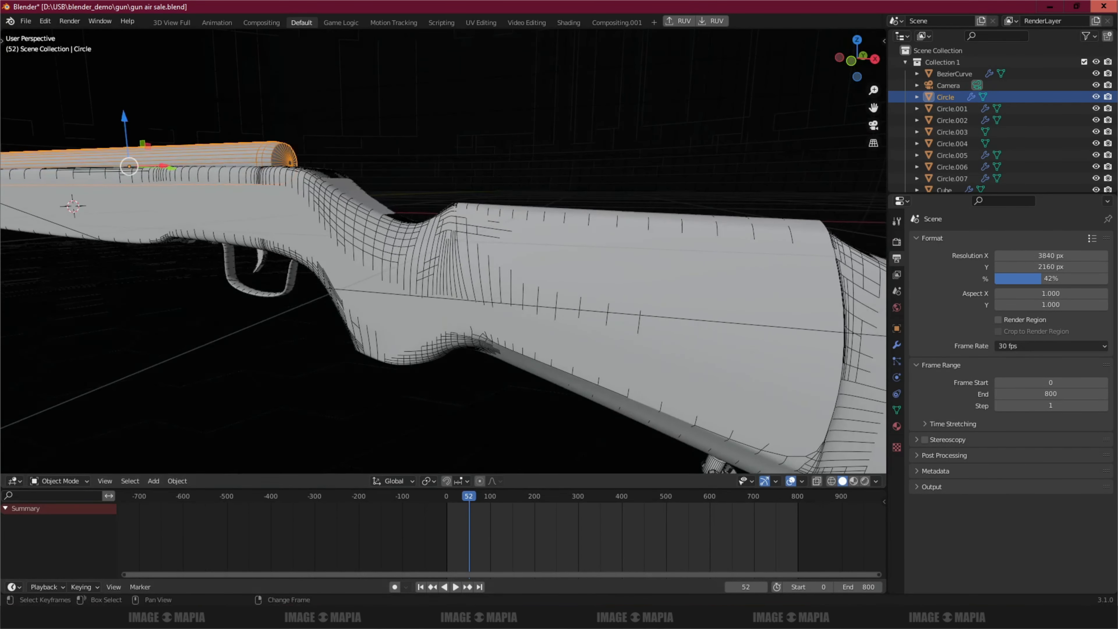
- Bring up the rendered image again to inspect the stock's wood grain, and close it
key(F12)
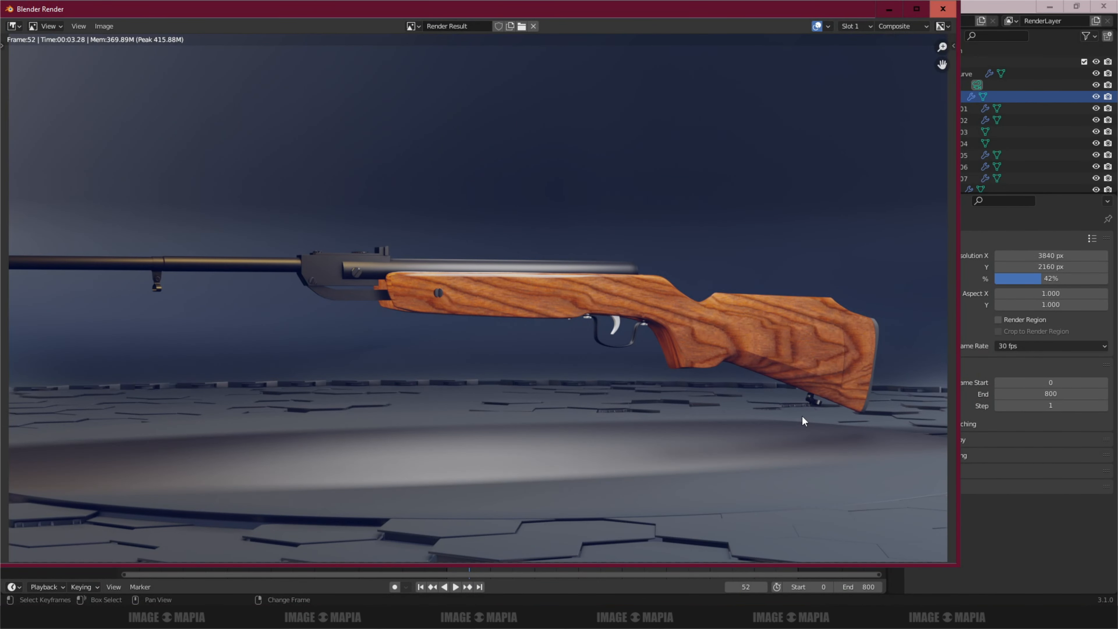
scroll(738, 347, up, 3)
scroll(737, 346, down, 3)
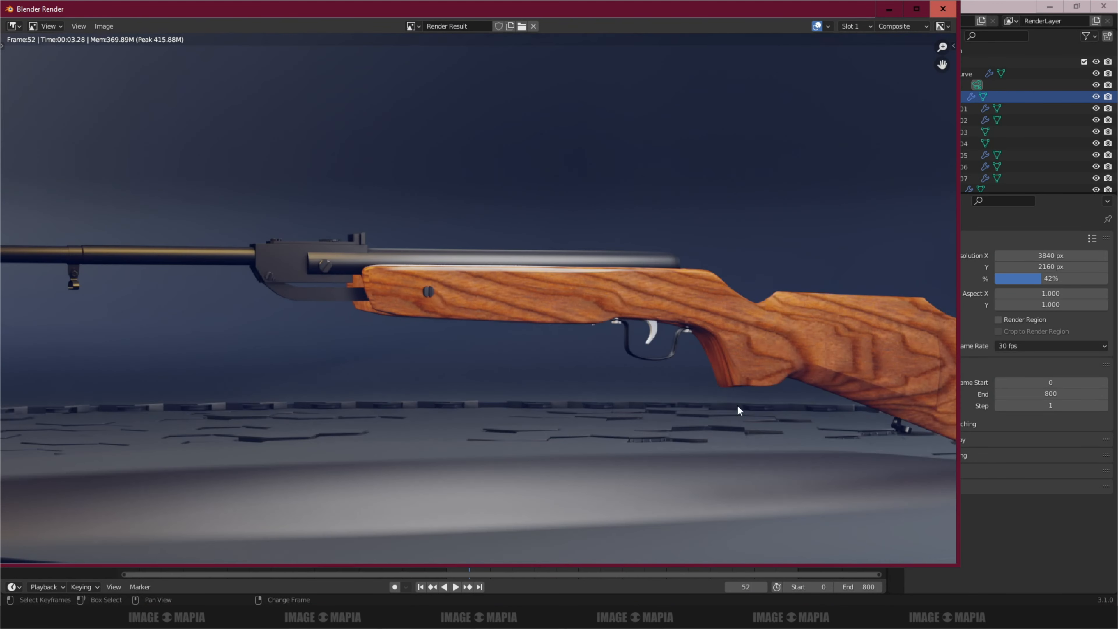
key(Escape)
- Examine the mesh of the buttstock in close-up from different angles
shift+middle_drag(503, 360, 484, 315)
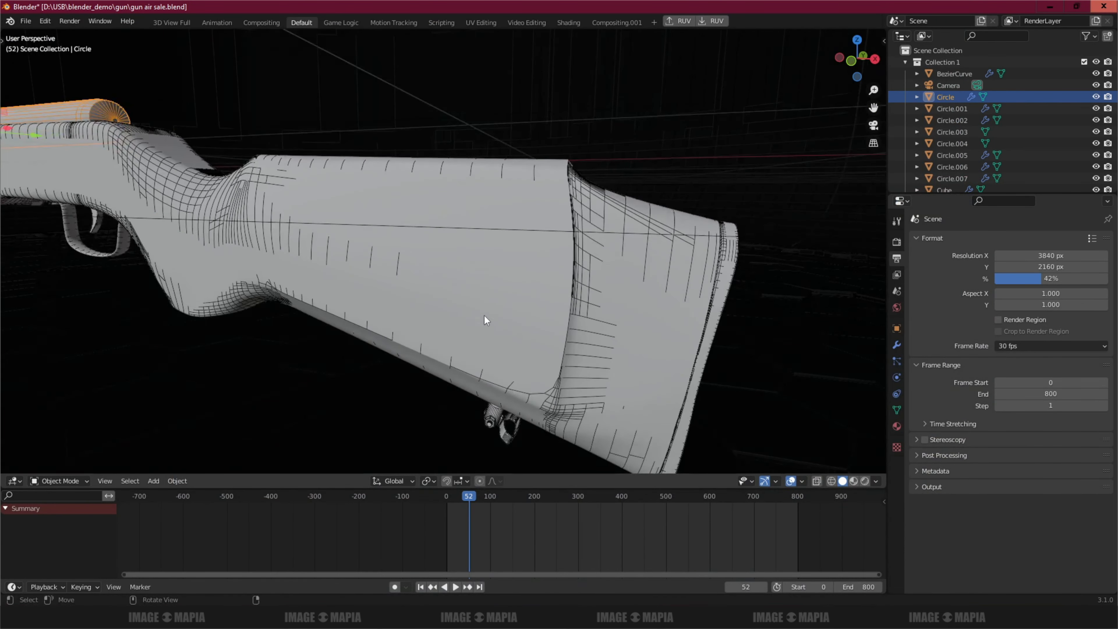
scroll(483, 315, up, 4)
scroll(512, 326, down, 2)
middle_drag(588, 440, 619, 306)
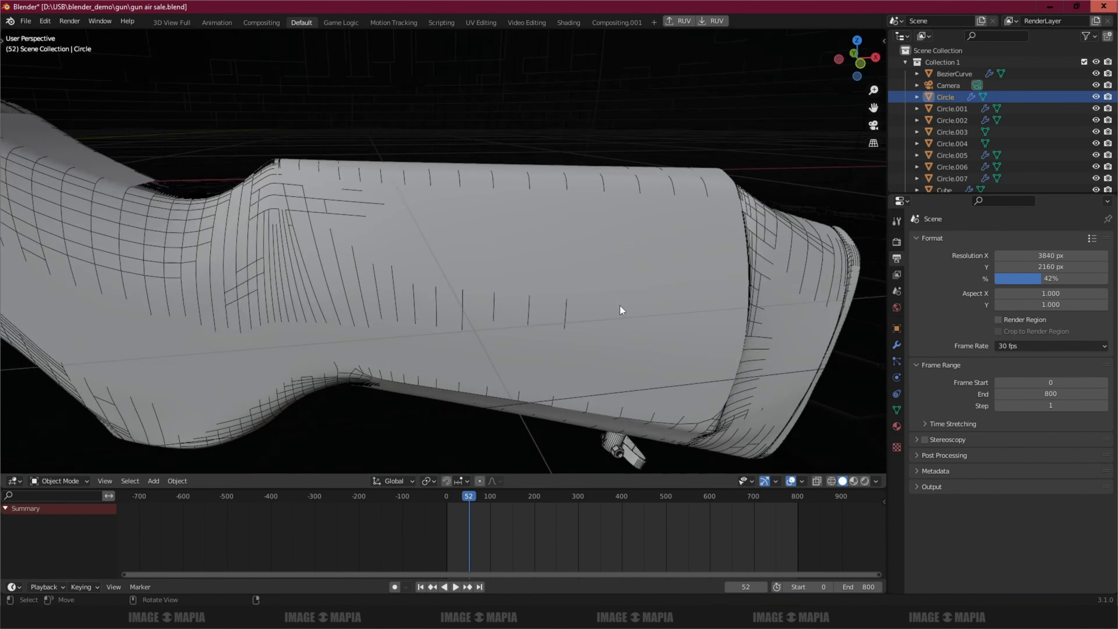
- Display the stock in rendered shading without overlays and add the line "texture viewport problem, sorry" to the Notepad notes
click(864, 481)
click(791, 480)
mouse_move(660, 387)
middle_down()
mouse_move(653, 359)
mouse_move(615, 341)
mouse_move(682, 372)
middle_up()
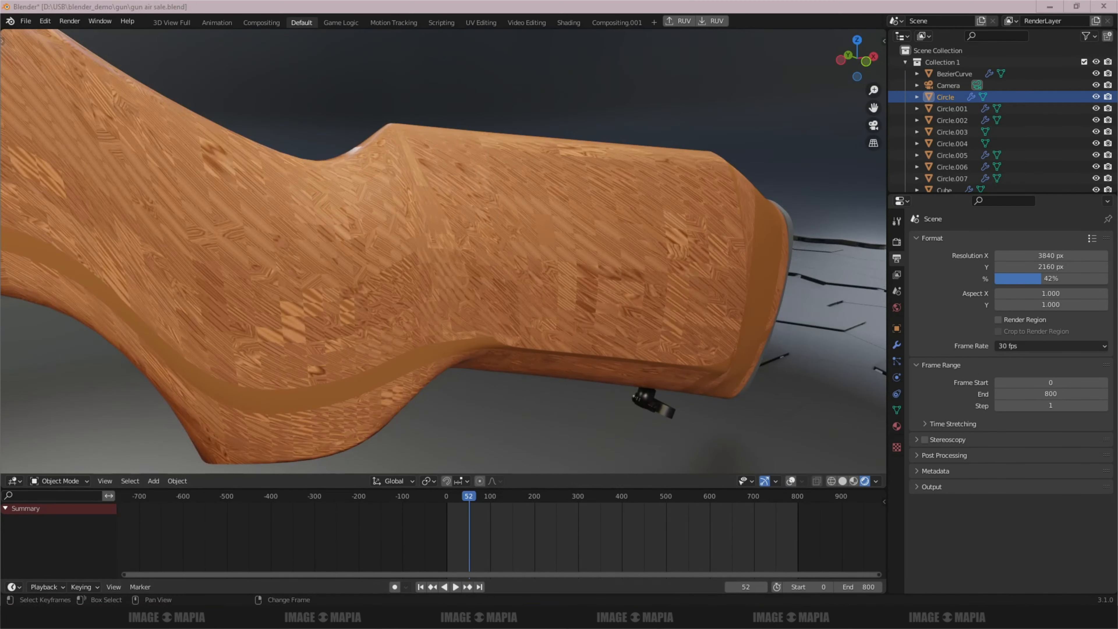
key(alt+Tab)
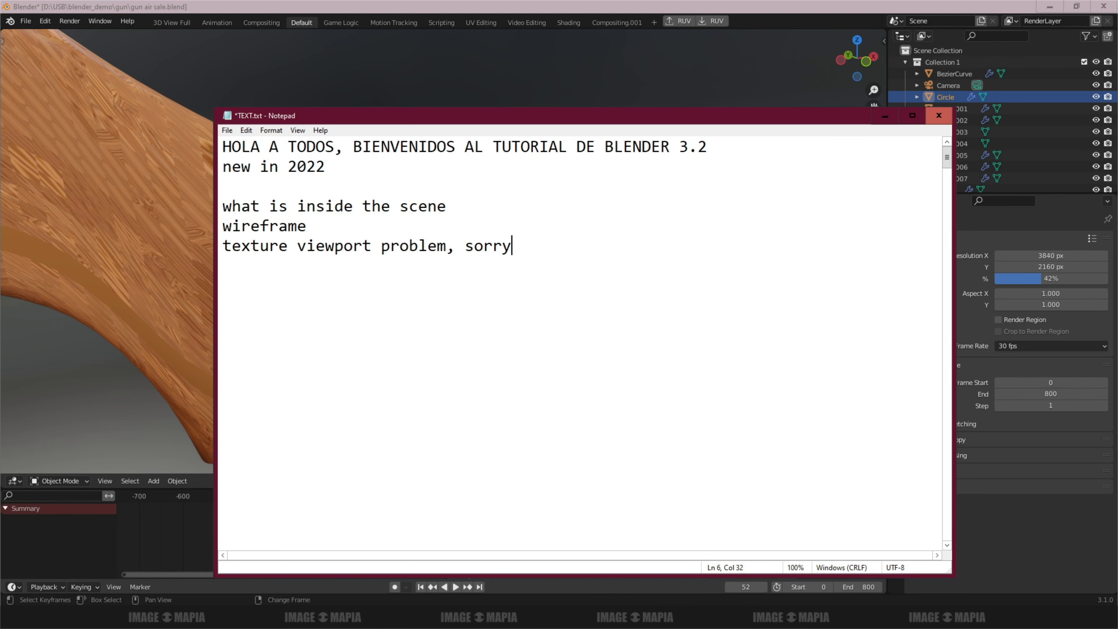
click(884, 116)
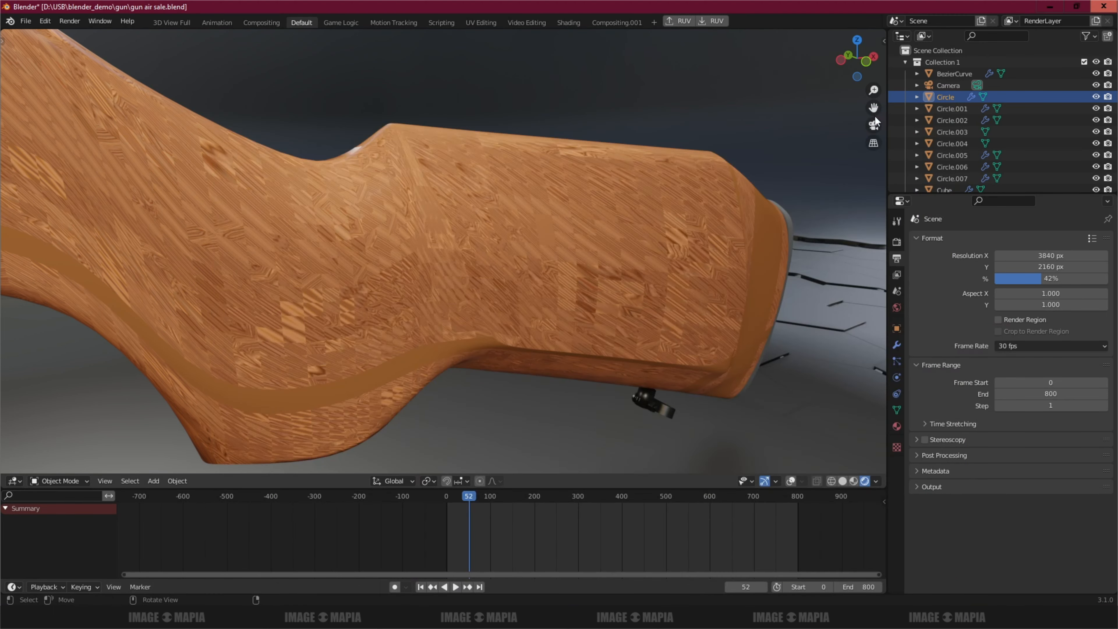
- Examine the textured rifle in close-up and add the line "exact same measurement" to the Notepad notes
middle_drag(725, 286, 663, 244)
scroll(599, 269, up, 4)
shift+middle_drag(676, 344, 544, 249)
scroll(599, 293, up, 4)
click(744, 617)
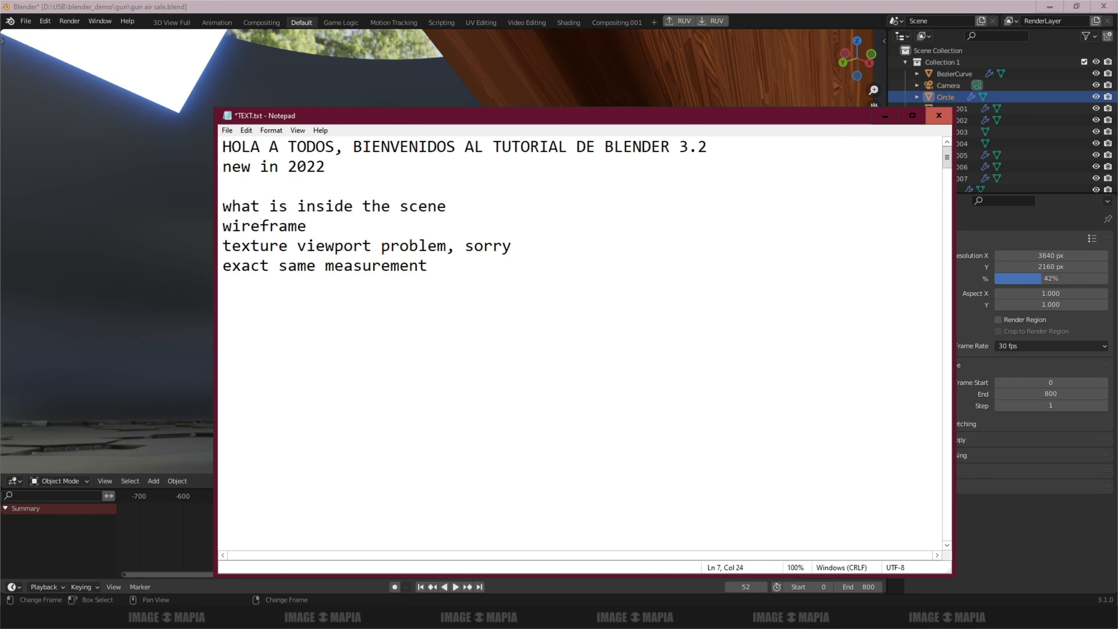
click(884, 115)
- Return the viewport to solid shading with overlays shown and deselect everything
middle_drag(693, 296, 591, 285)
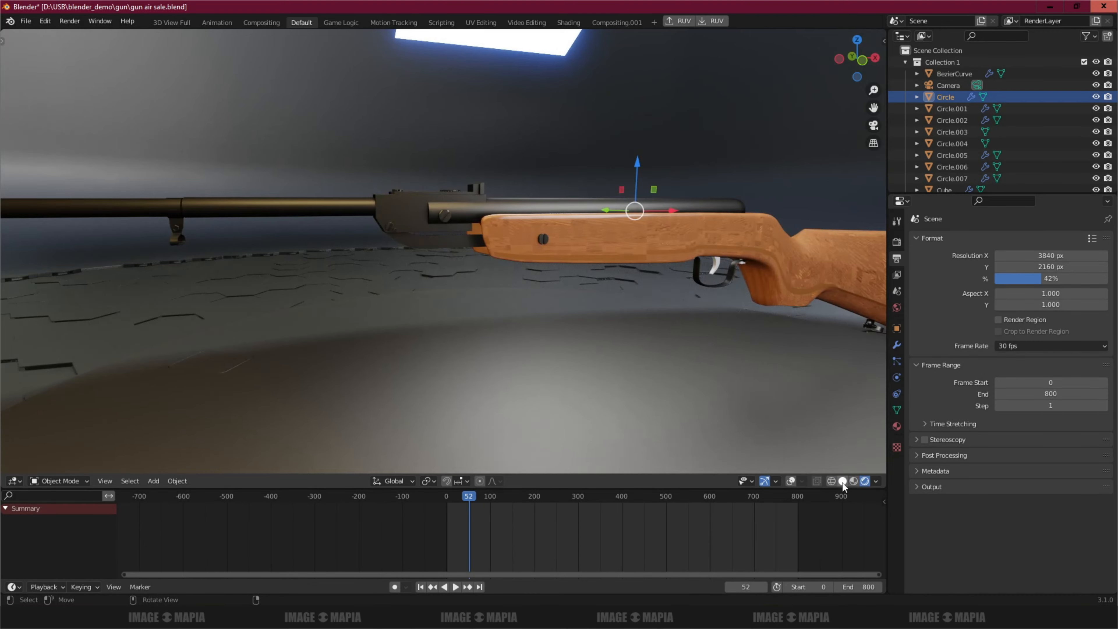
click(842, 481)
click(791, 480)
middle_drag(636, 281, 608, 300)
key(alt+a)
- Select the wooden stock in the UV Editing workspace and add the line "uv unrapped" to the Notepad notes
click(485, 25)
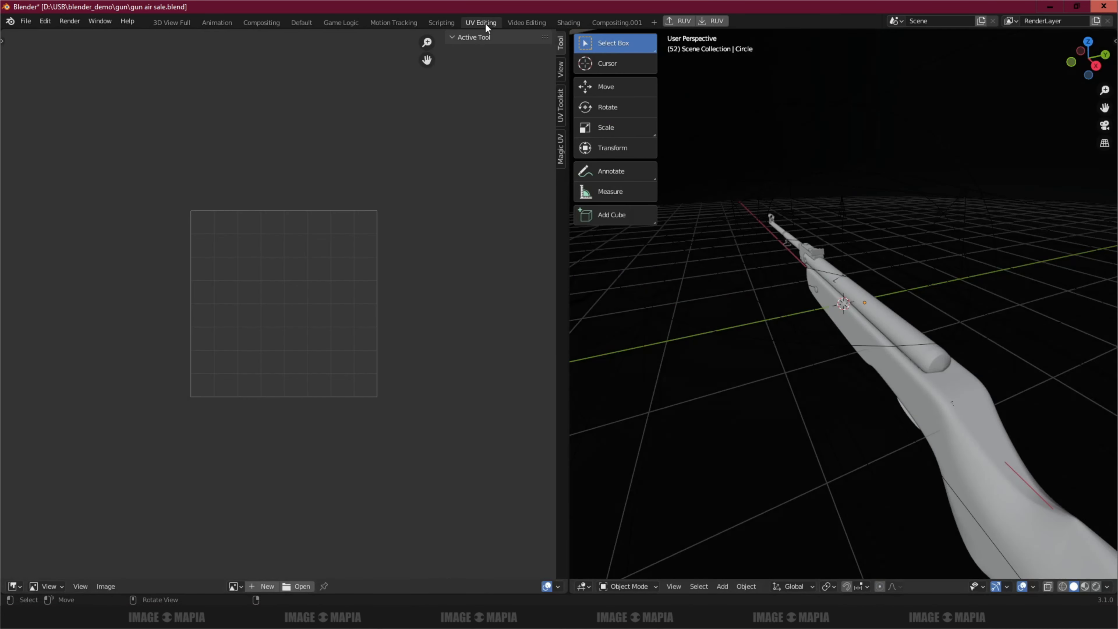
click(881, 356)
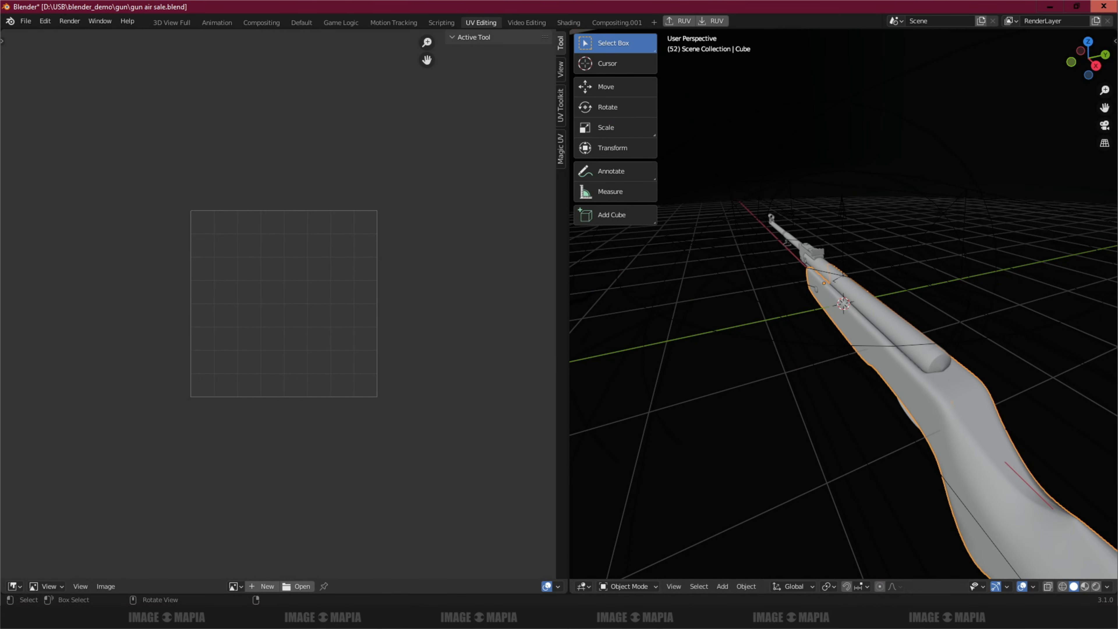
key(alt+Tab)
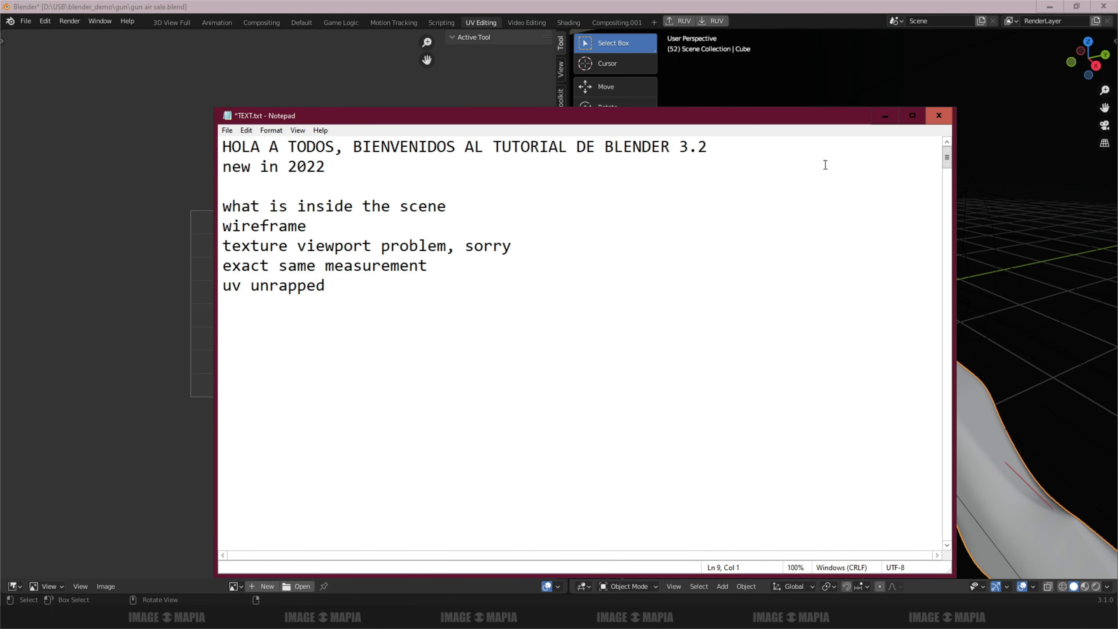
click(885, 116)
- Put the stock into Edit Mode and change the image area to the UV Editor to show its UV layout
middle_drag(811, 327, 782, 322)
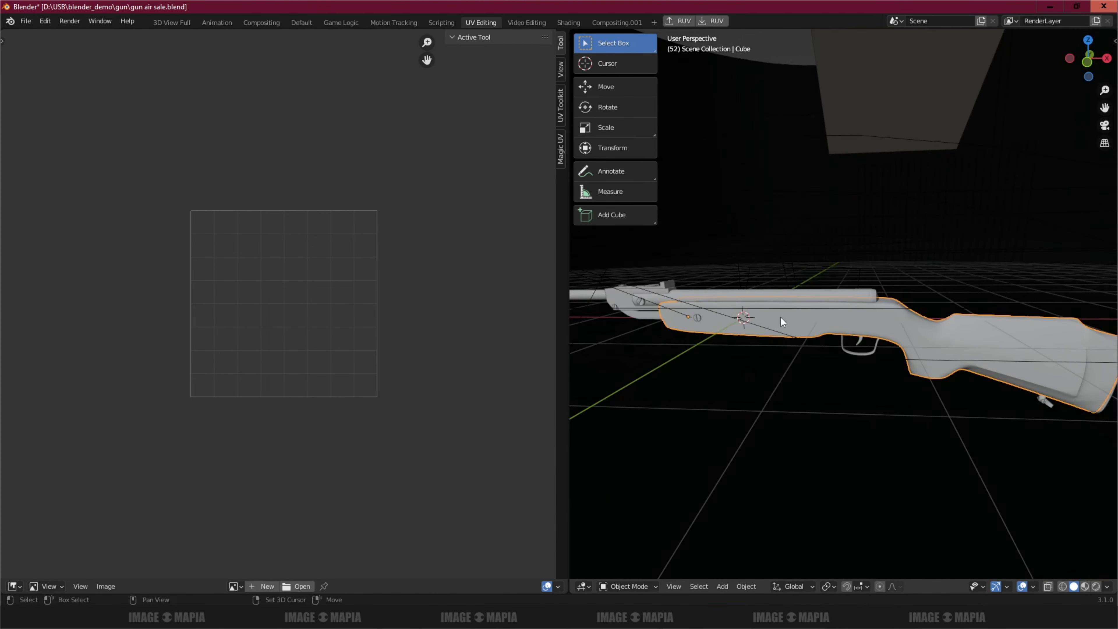
key(Tab)
middle_drag(854, 348, 625, 290)
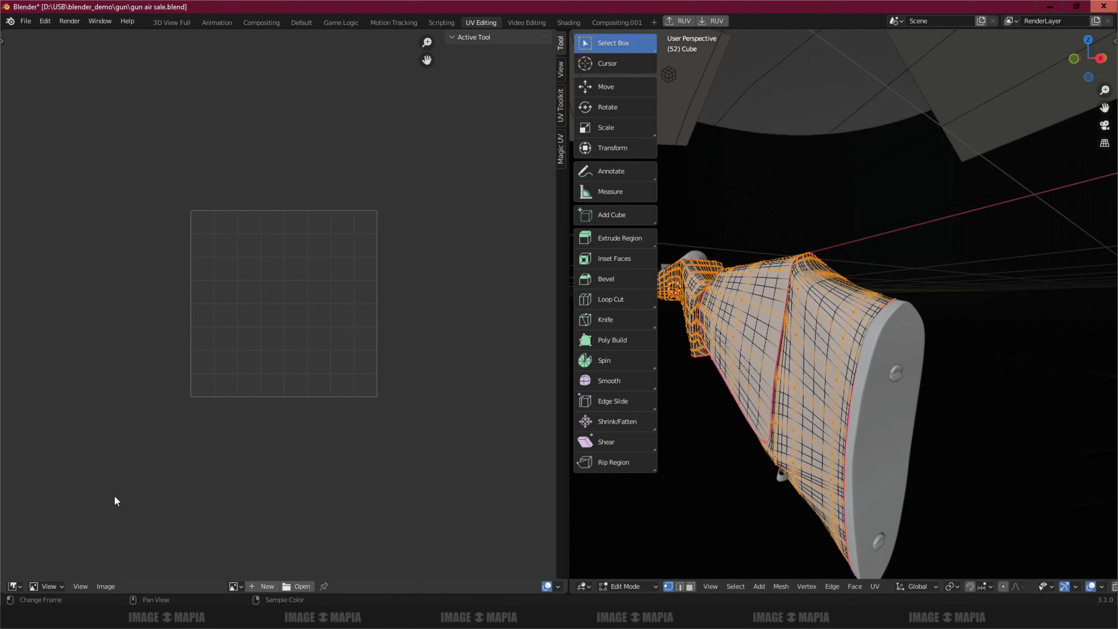
click(14, 586)
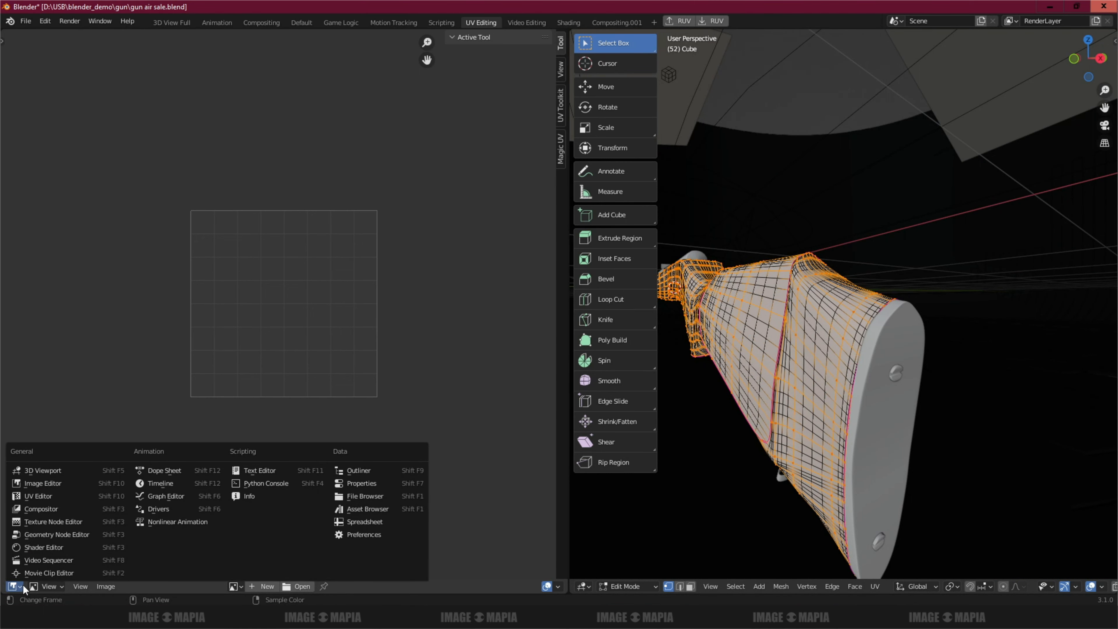
click(35, 496)
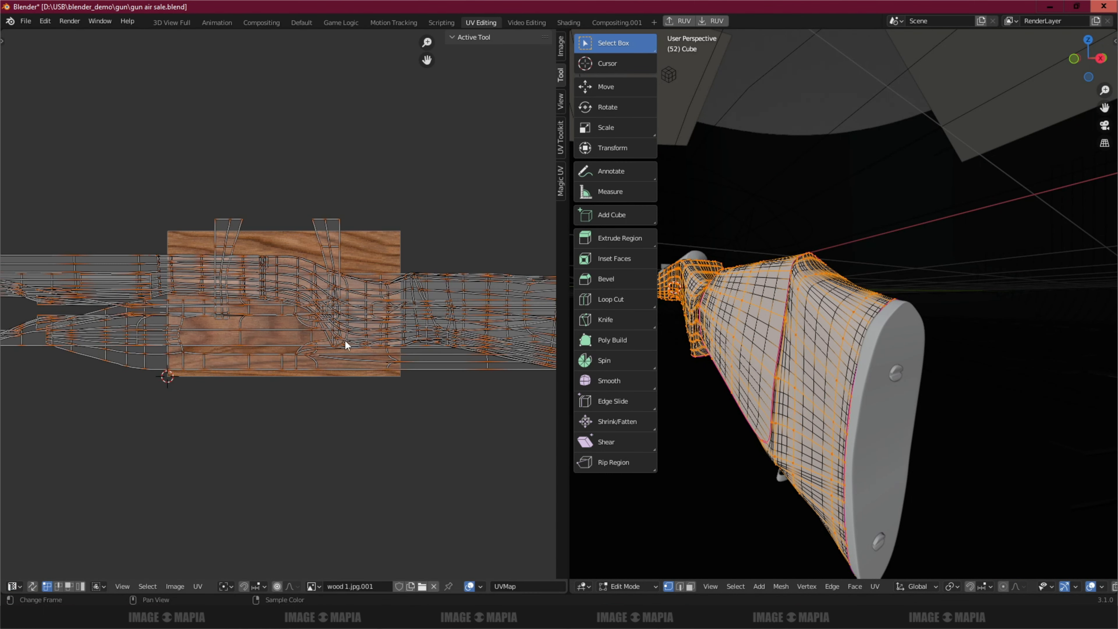
- Examine the stock's UV layout over the wood texture alongside the mesh, using face selection mode
scroll(345, 340, up, 5)
scroll(361, 328, down, 4)
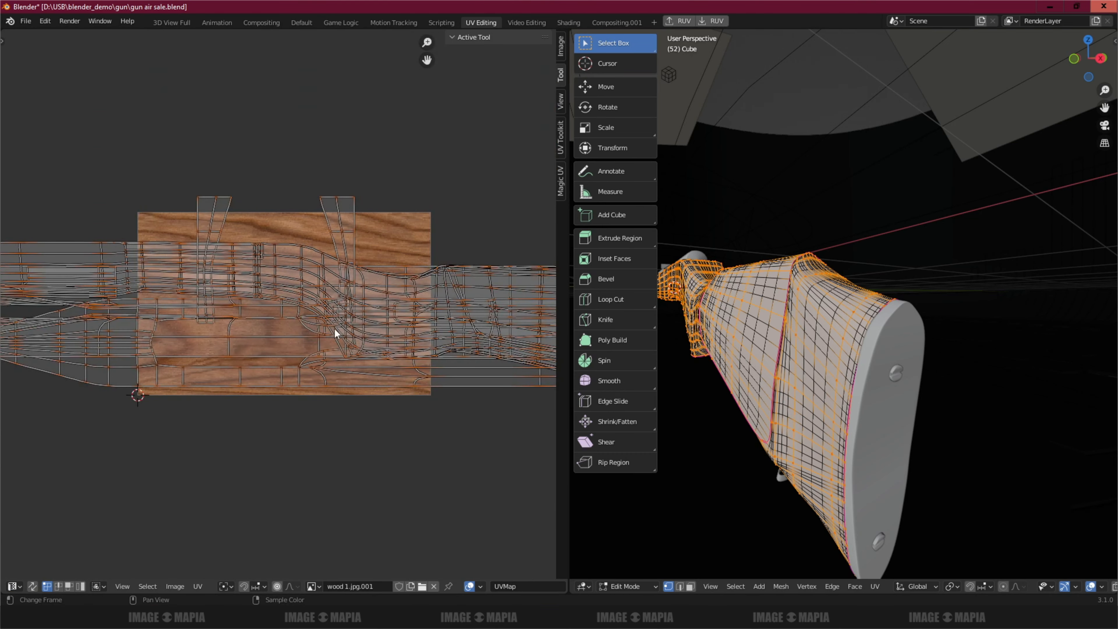
middle_drag(282, 343, 377, 342)
scroll(332, 312, up, 4)
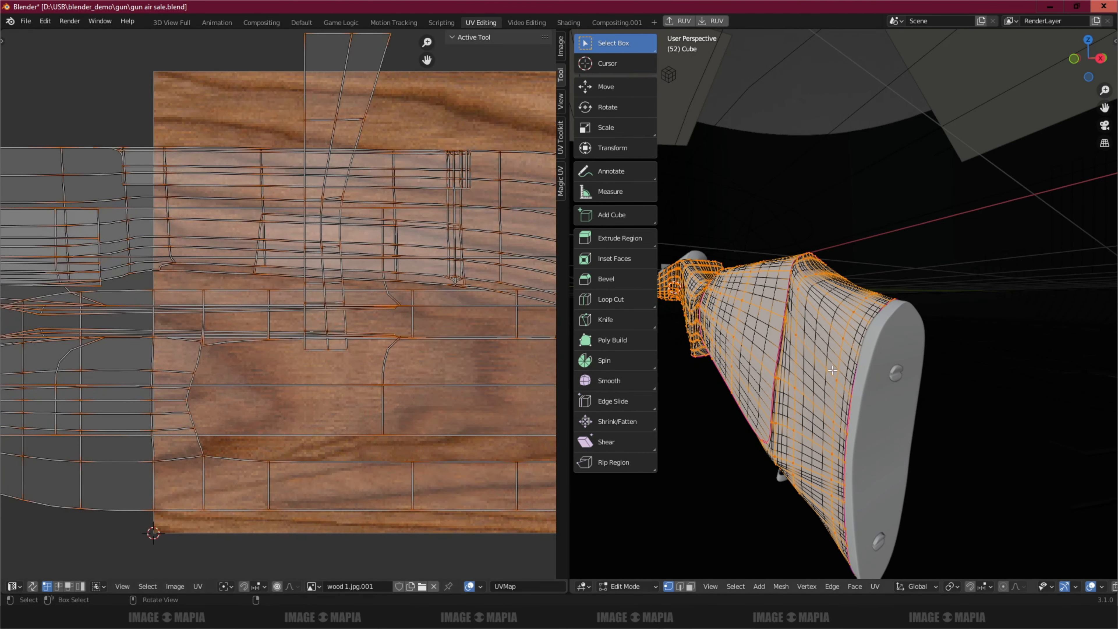
key(u)
click(797, 379)
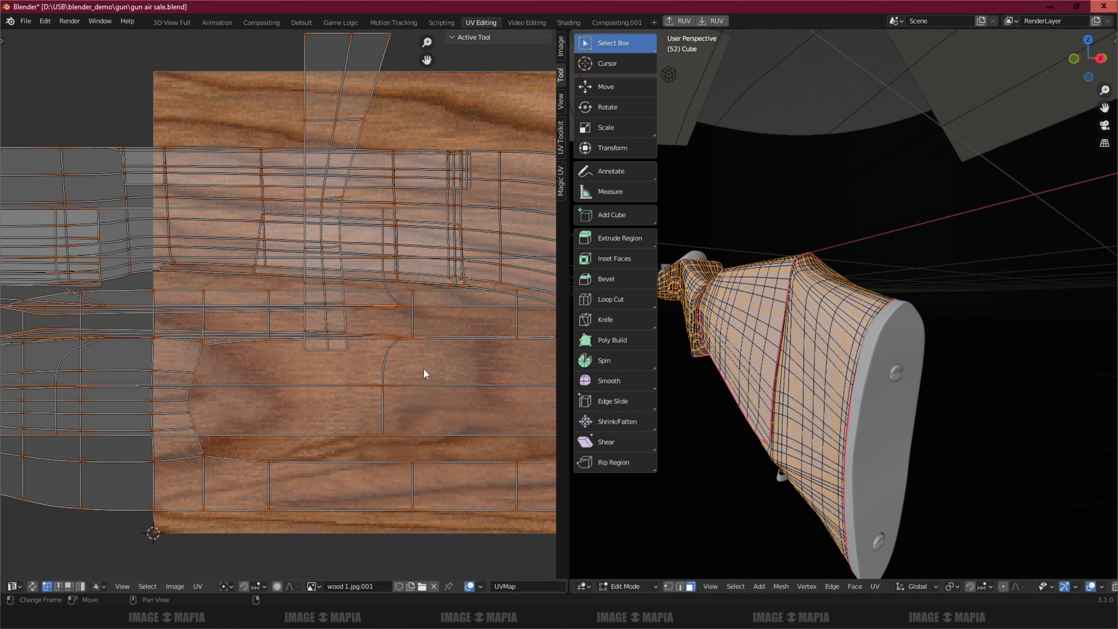
scroll(418, 372, down, 2)
middle_drag(770, 370, 871, 368)
scroll(871, 368, down, 1)
scroll(293, 316, down, 2)
scroll(293, 317, up, 5)
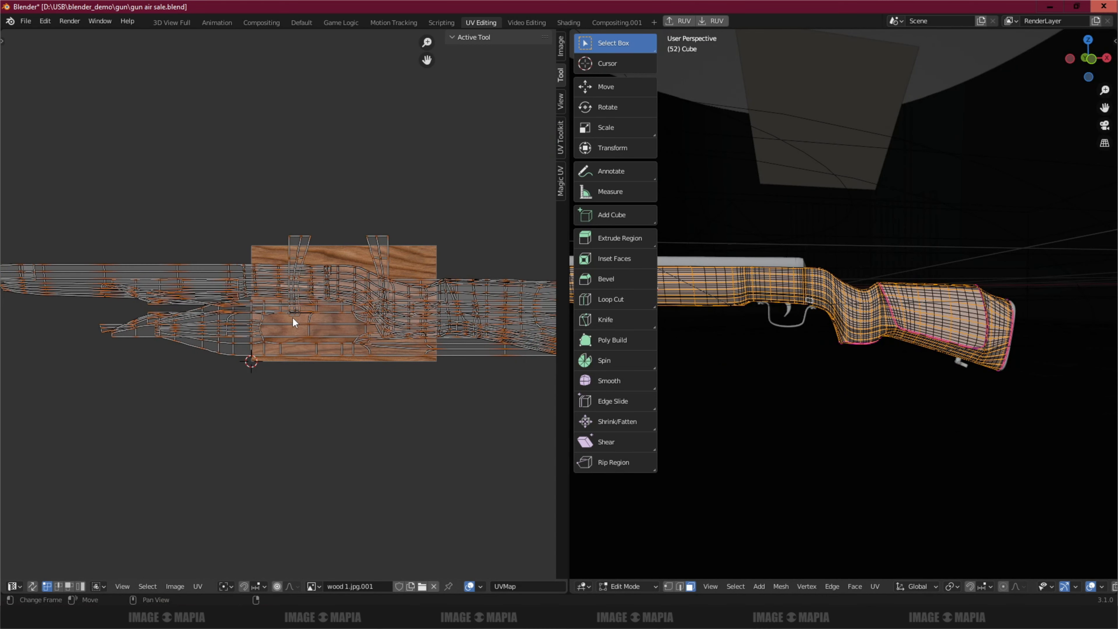
scroll(303, 253, up, 3)
scroll(306, 250, down, 2)
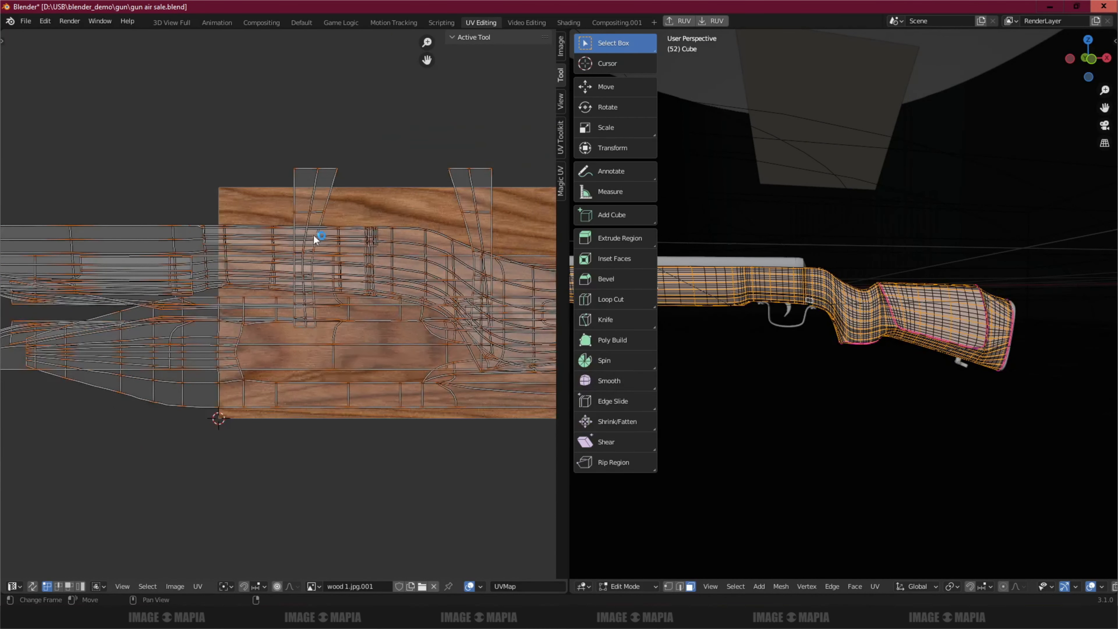
scroll(462, 217, down, 2)
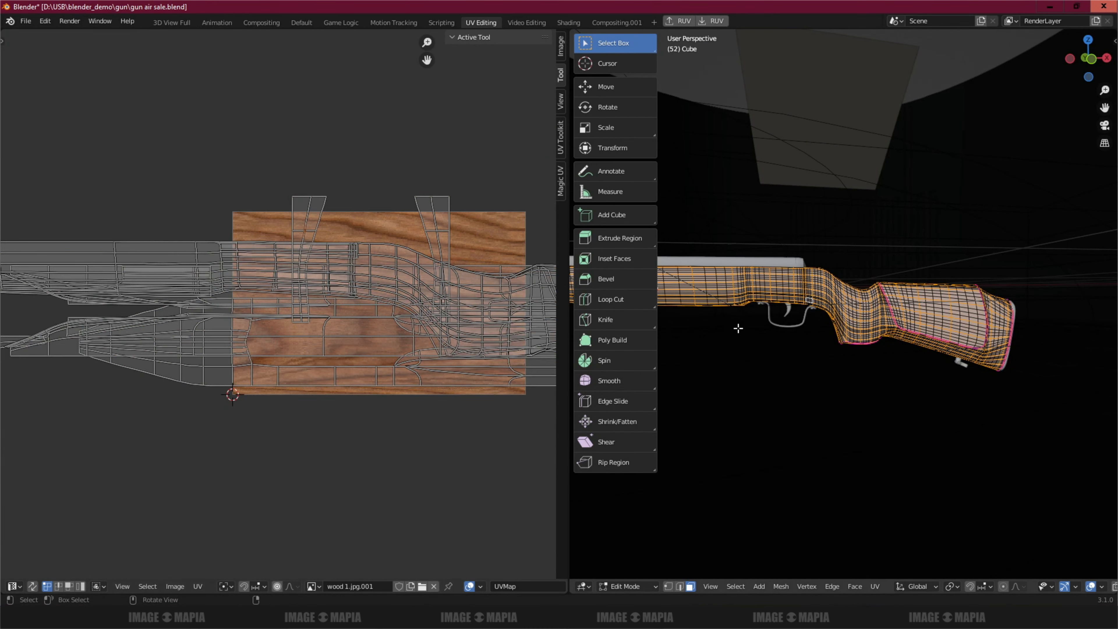
scroll(763, 298, up, 2)
- Leave the stock's Edit Mode and check the upper tube's UVs by editing it with all faces deselected
key(Tab)
scroll(834, 326, up, 3)
middle_drag(835, 327, 796, 346)
click(796, 346)
key(Tab)
key(alt+a)
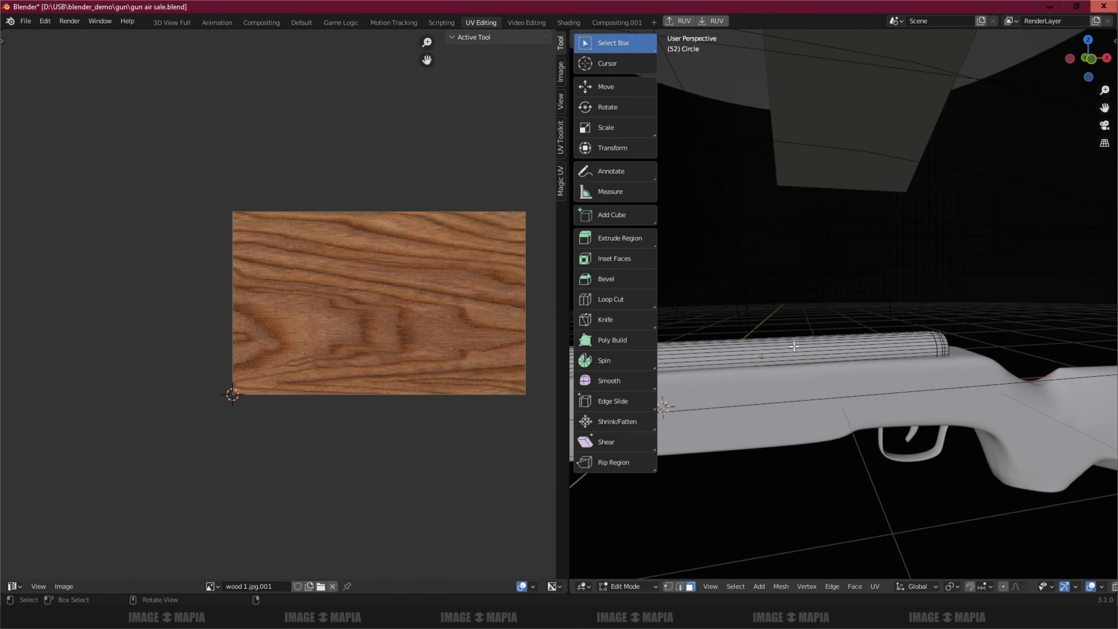
- Check the trigger guard for a UV layout in Edit Mode and return it to Object Mode
key(Tab)
click(896, 459)
key(Tab)
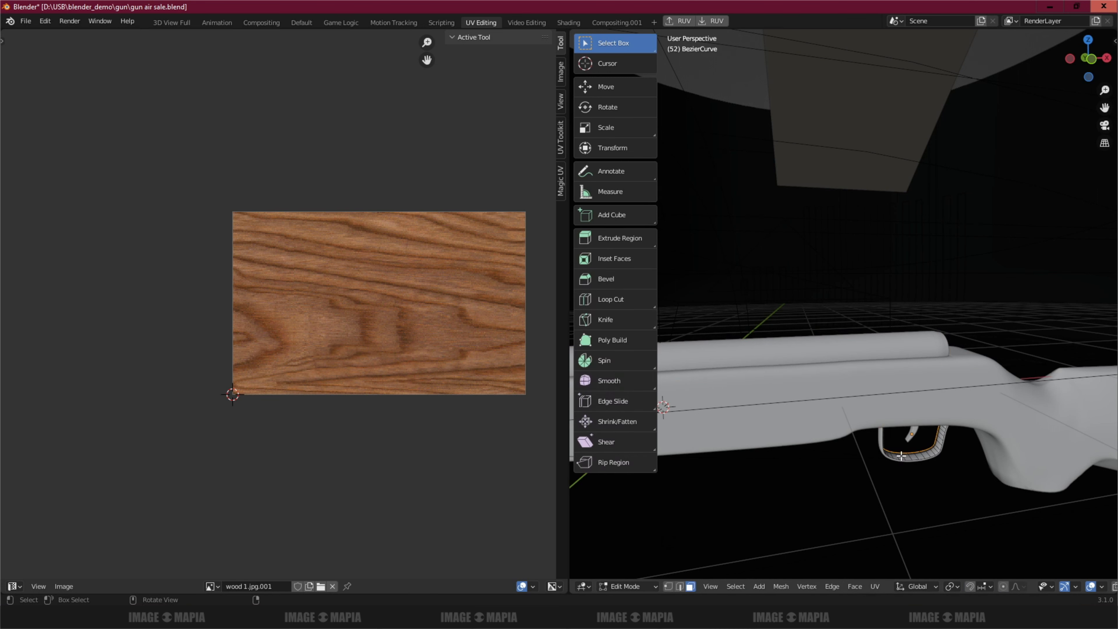
key(a)
key(alt+a)
scroll(863, 430, down, 7)
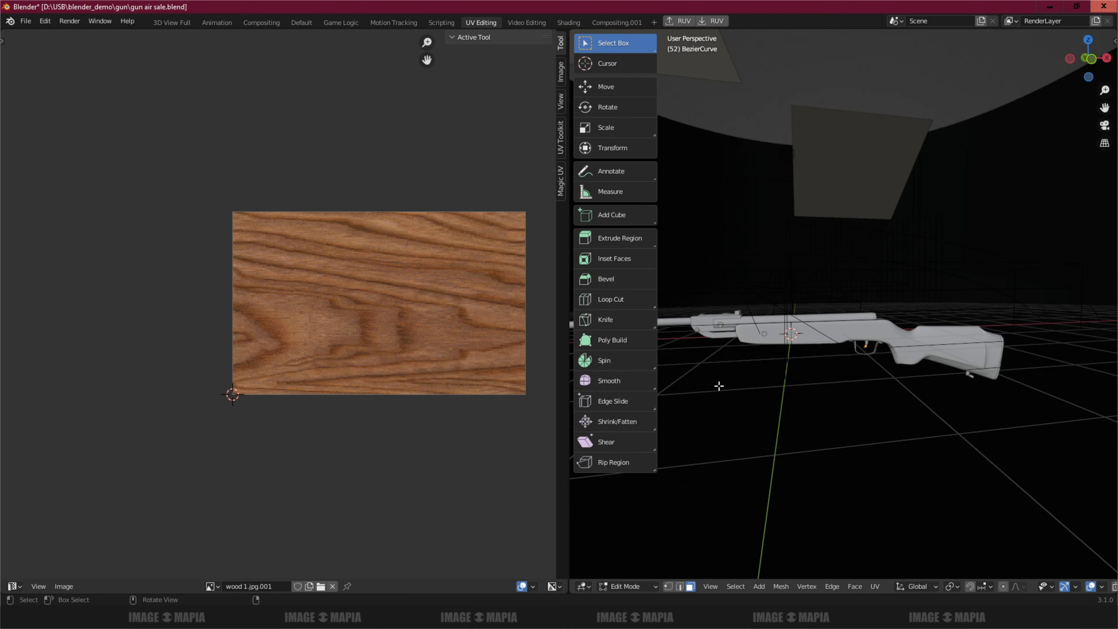
shift+middle_drag(719, 385, 873, 372)
scroll(873, 372, up, 8)
mouse_move(789, 274)
middle_down()
mouse_move(718, 287)
mouse_move(771, 318)
mouse_move(862, 315)
mouse_move(763, 329)
mouse_move(845, 343)
mouse_move(861, 330)
mouse_move(811, 317)
mouse_move(863, 330)
middle_up()
key(Tab)
scroll(813, 321, down, 6)
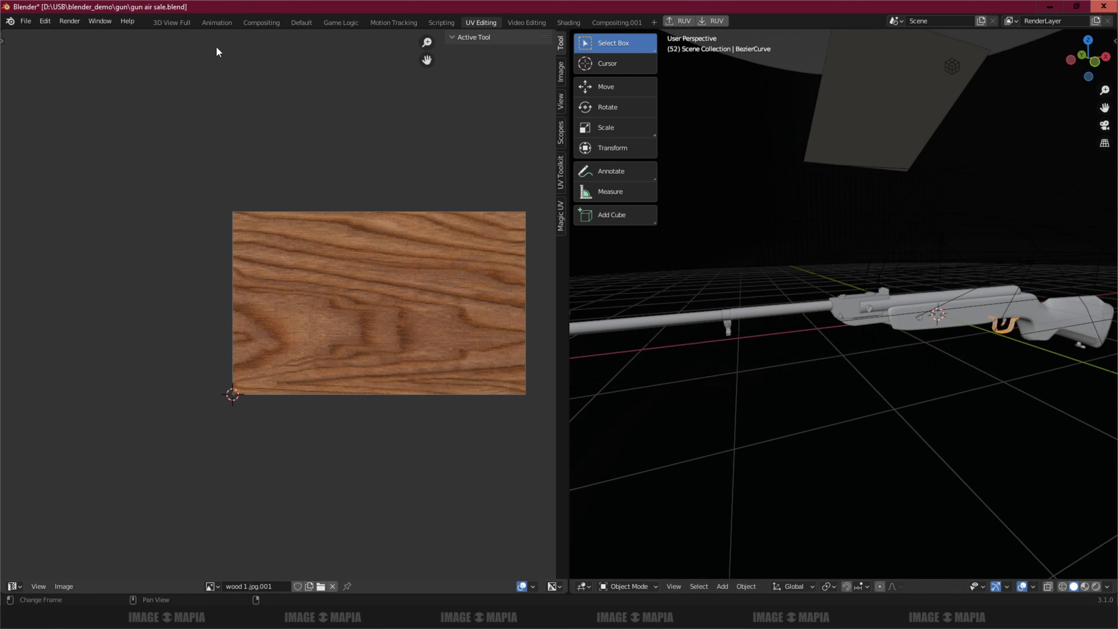
- Add the line "only body uv unrapped some part overlaped" to the Notepad notes and return to Blender
key(alt+Tab)
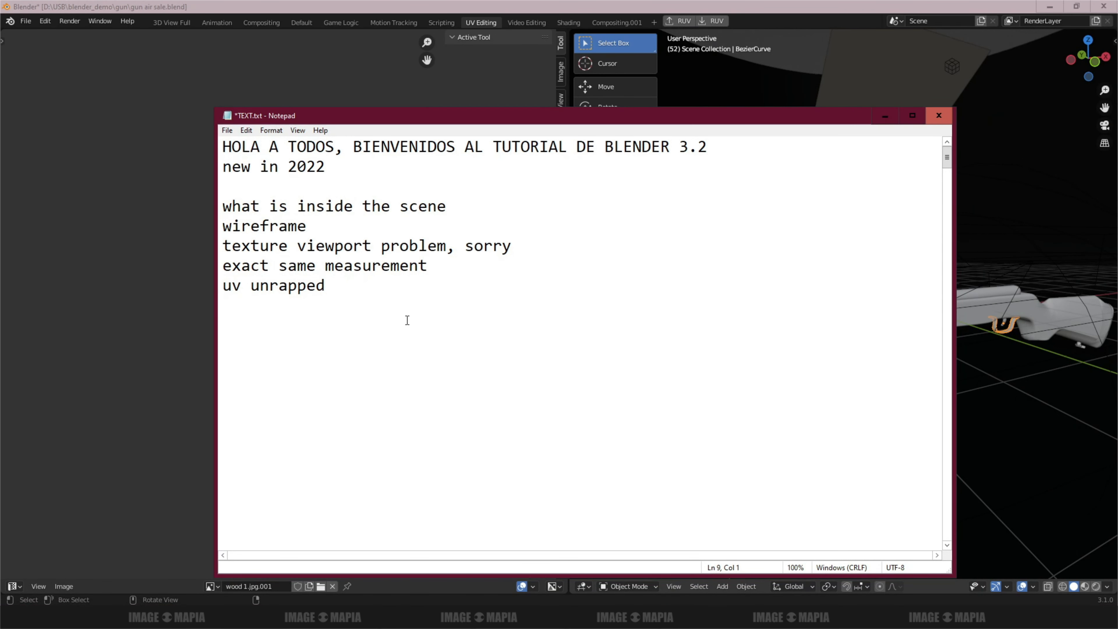
text(only body)
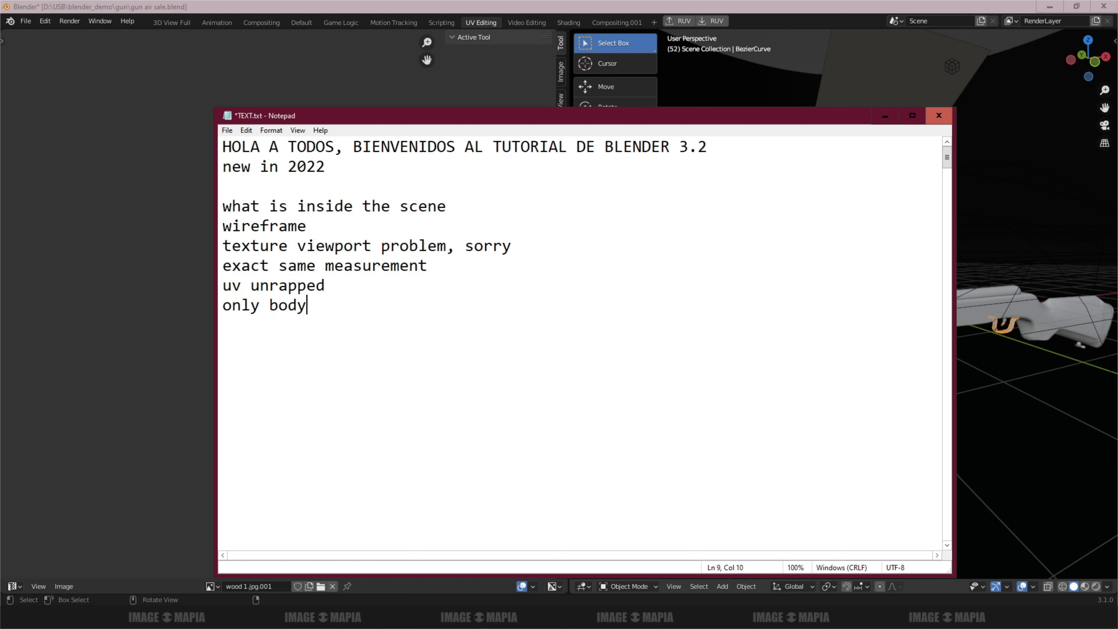
text( uv unrapped)
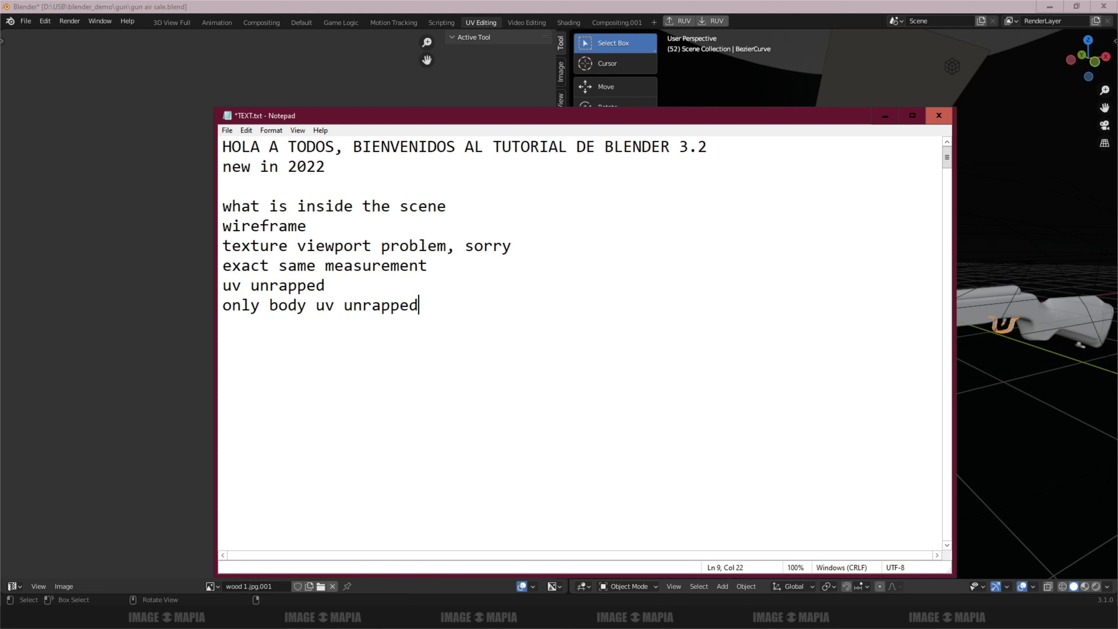
text( some pare)
text( overlap)
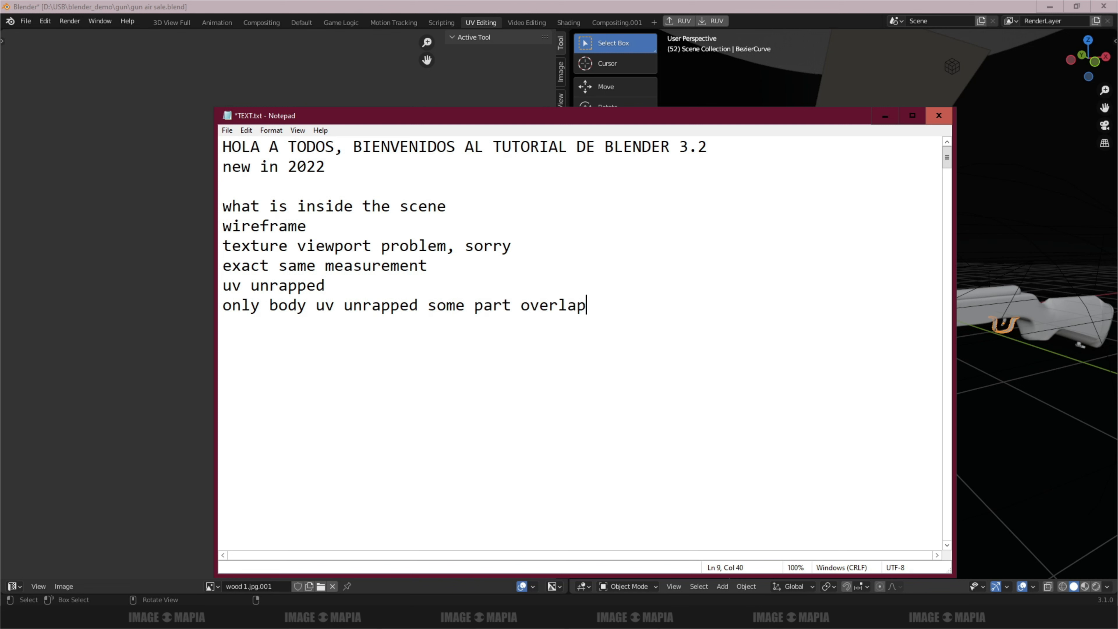
text(ed)
key(Return)
click(885, 116)
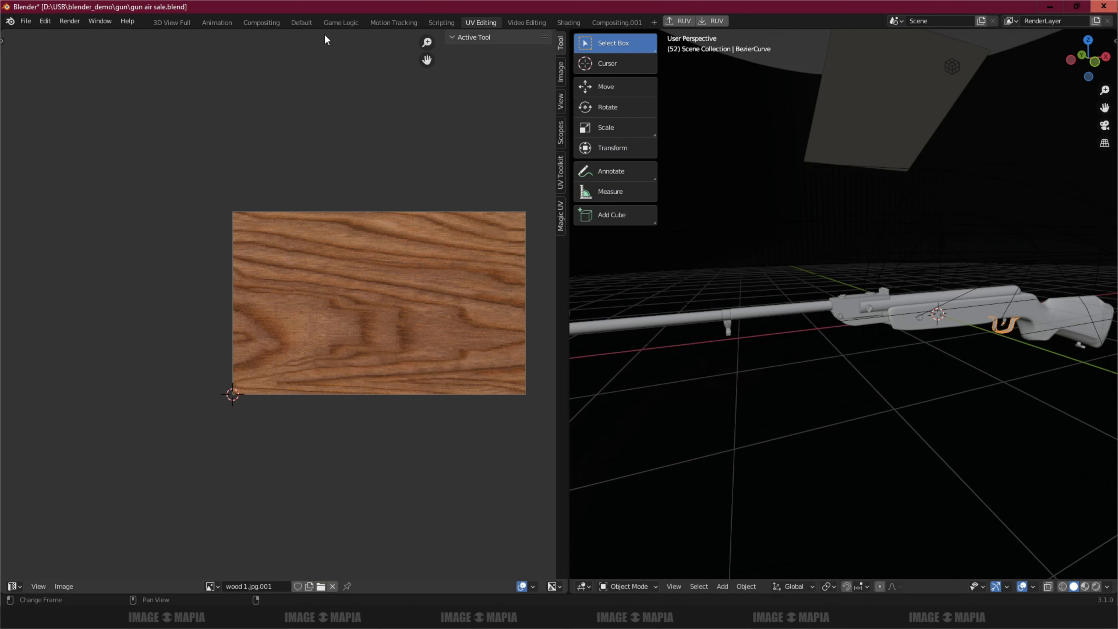
- Open the Shading workspace and set the shader type to Object to show the trigger guard's material nodes
click(568, 22)
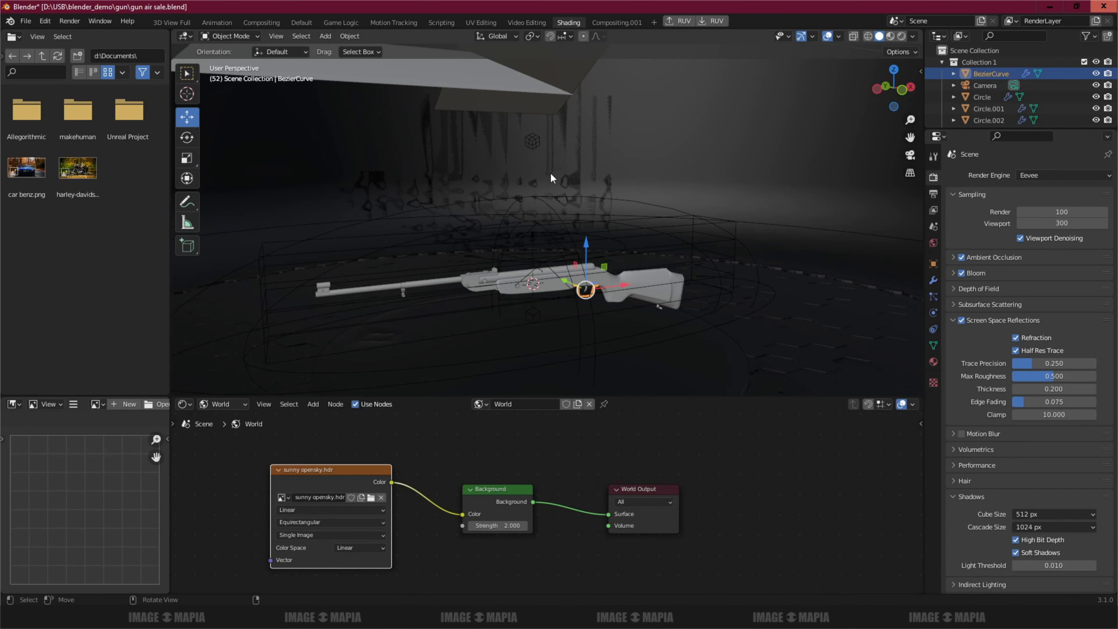
scroll(616, 328, up, 5)
drag(641, 395, 246, 285)
click(221, 293)
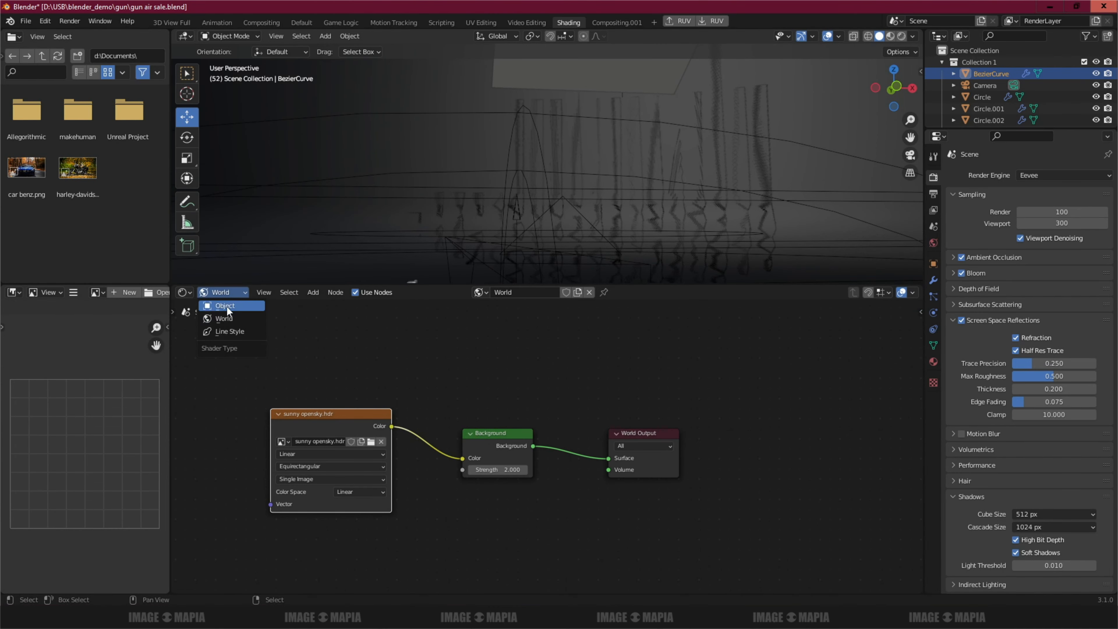
click(226, 306)
drag(484, 284, 484, 399)
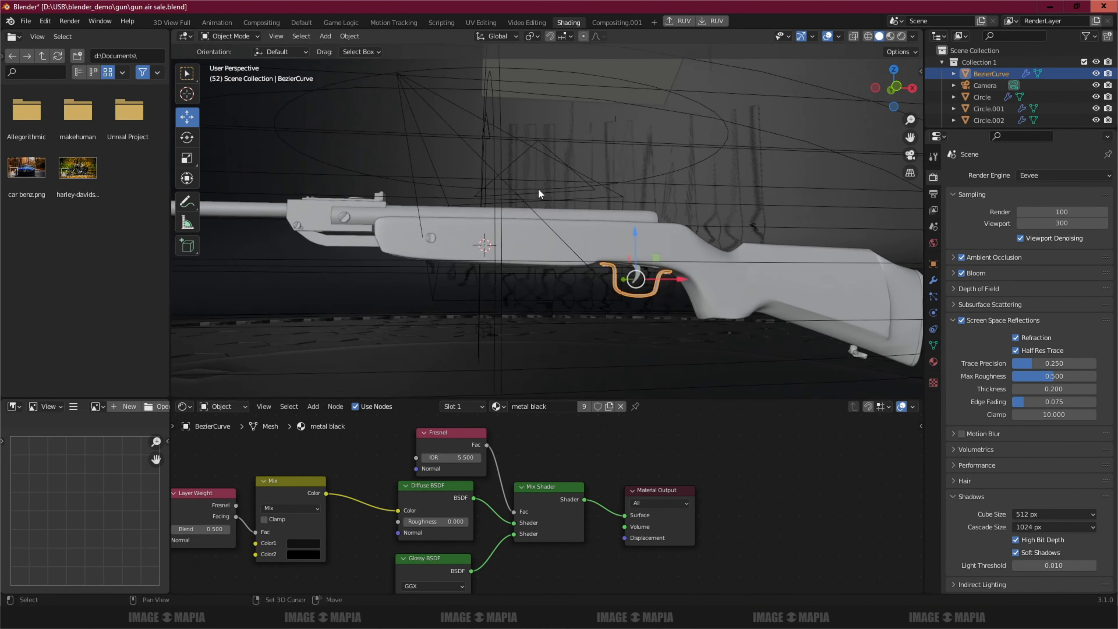
- Add the line "shading" to the Notepad notes and return to Blender
key(alt+Tab)
text(shading)
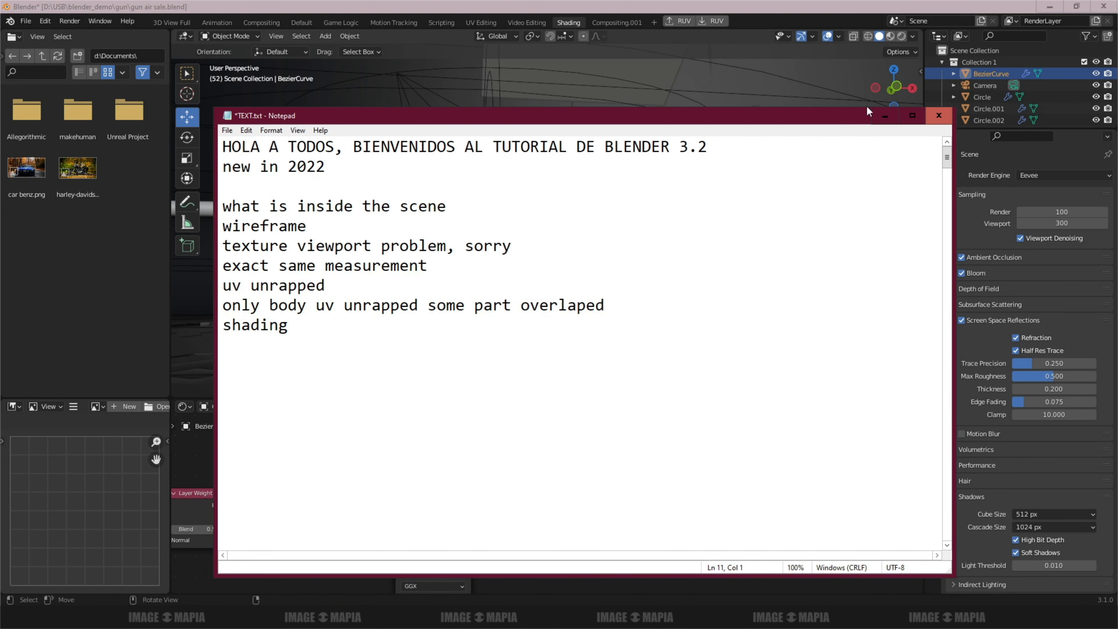
click(885, 116)
- Enlarge the node editor area and frame the complete "metal black" node tree
drag(651, 400, 586, 314)
drag(171, 440, 85, 441)
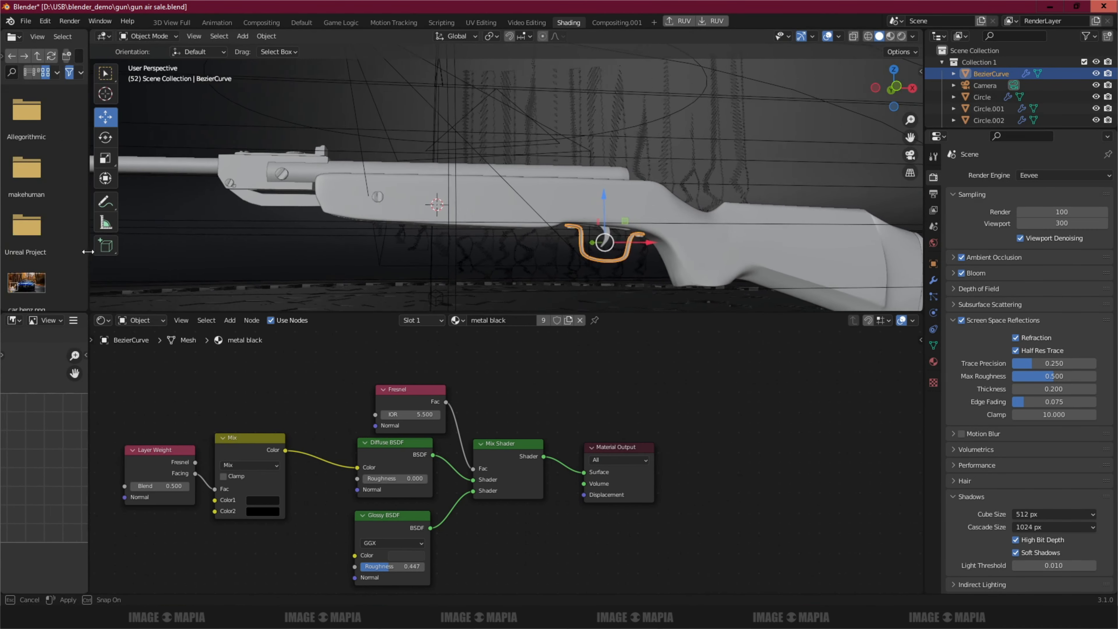
middle_drag(376, 430, 475, 416)
scroll(367, 447, up, 3)
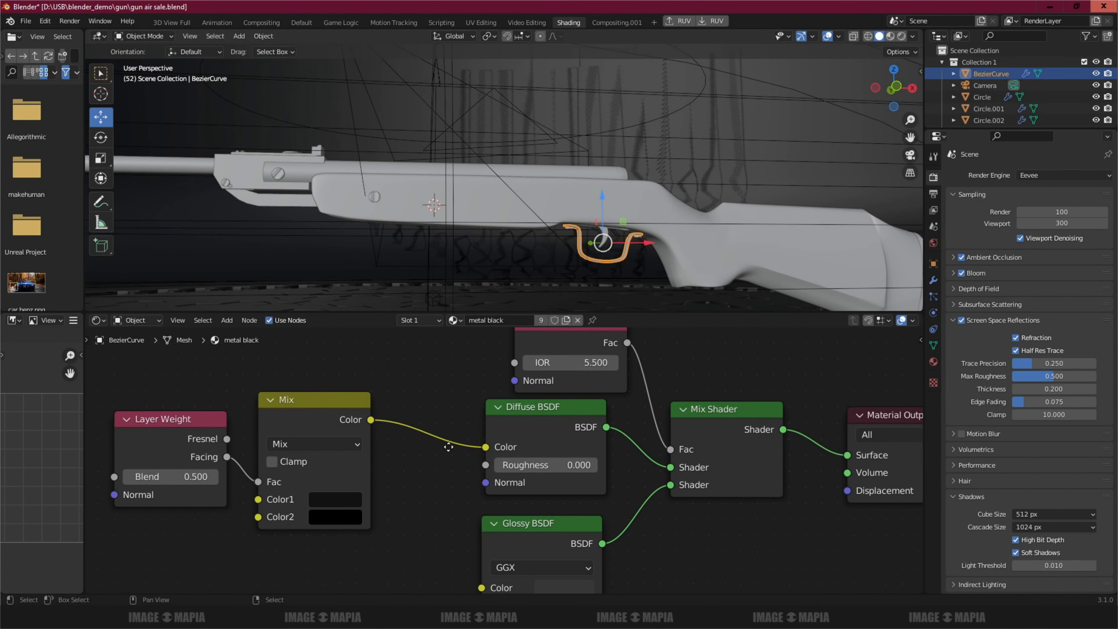
scroll(384, 445, down, 1)
scroll(421, 448, down, 1)
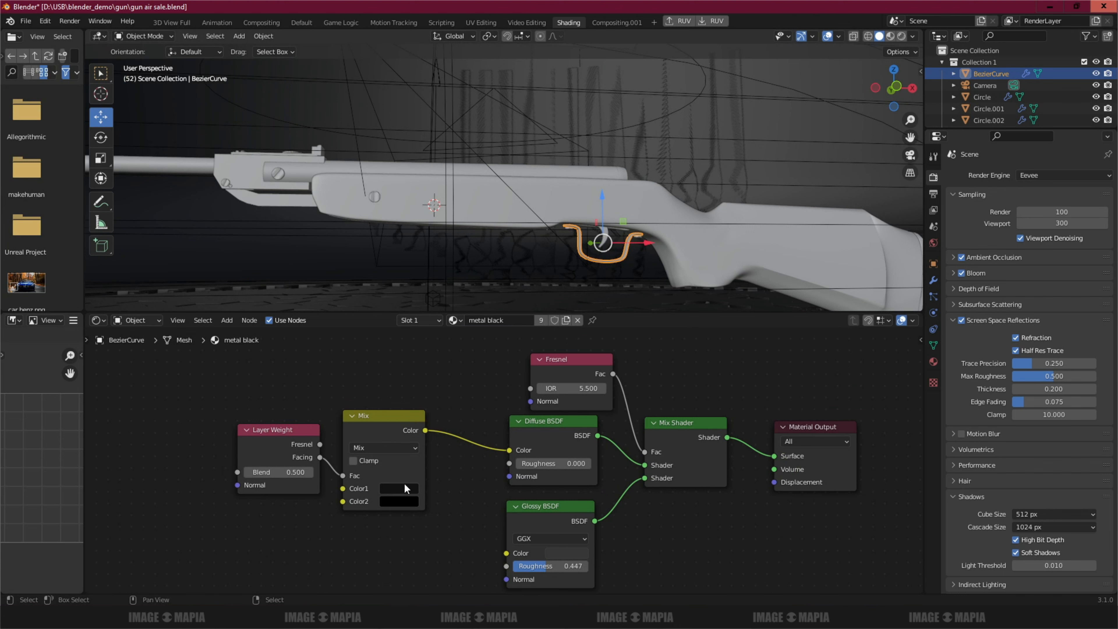
- Inspect both colours of the Mix node and shift the Layer Weight node slightly away from it
click(393, 488)
click(468, 417)
click(397, 501)
drag(295, 428, 287, 424)
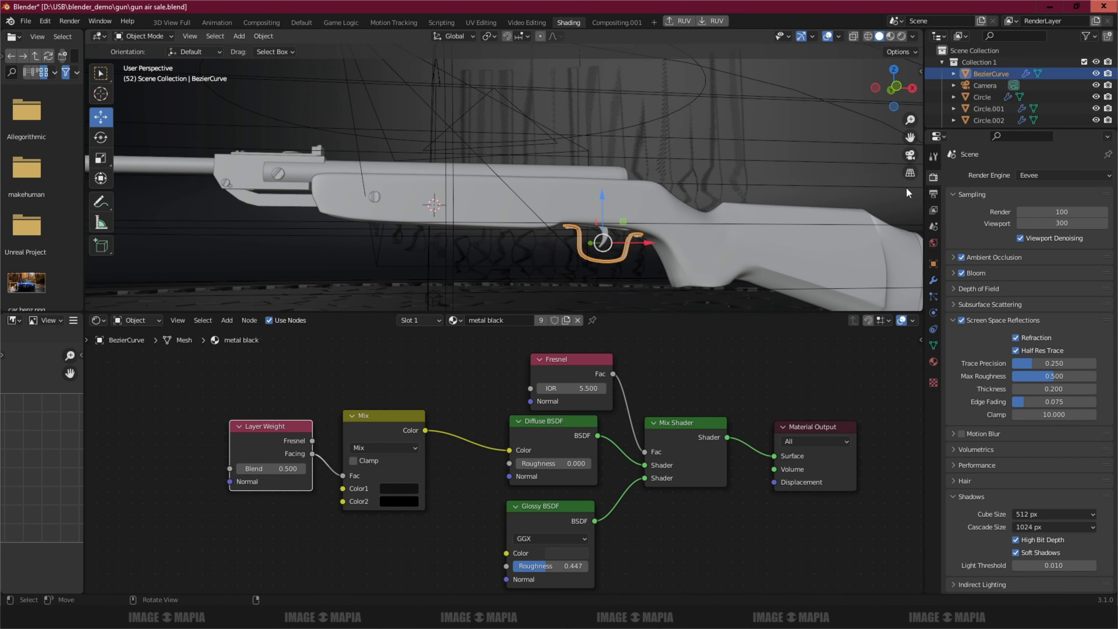
- Deselect the trigger guard, hide the overlays, and compare rendered shading with Material Preview, ending in Material Preview
click(890, 36)
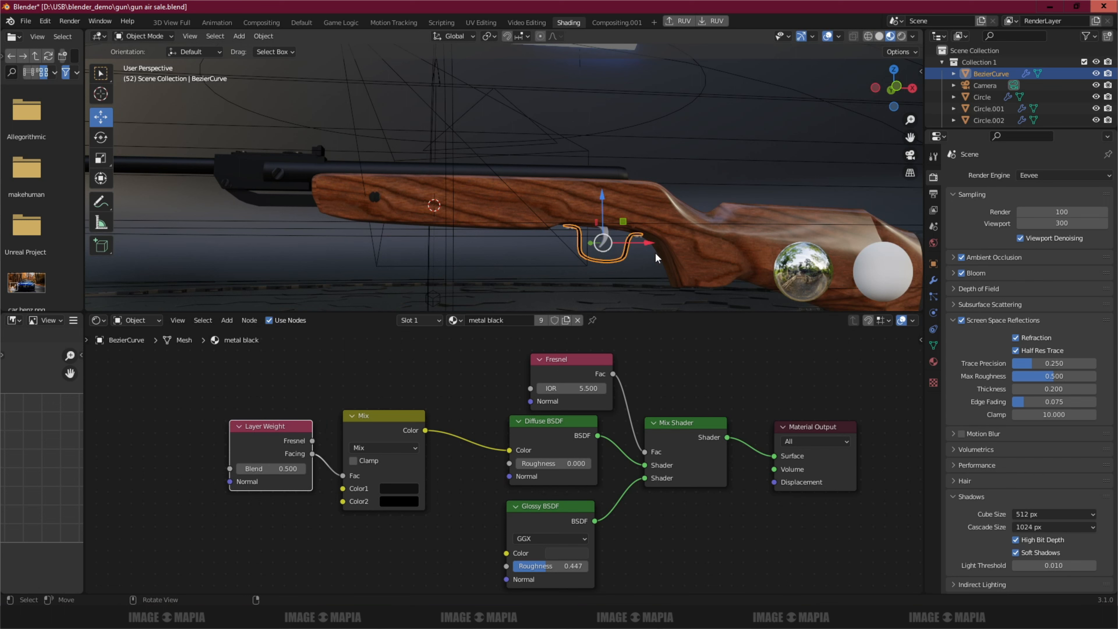
click(653, 251)
click(901, 37)
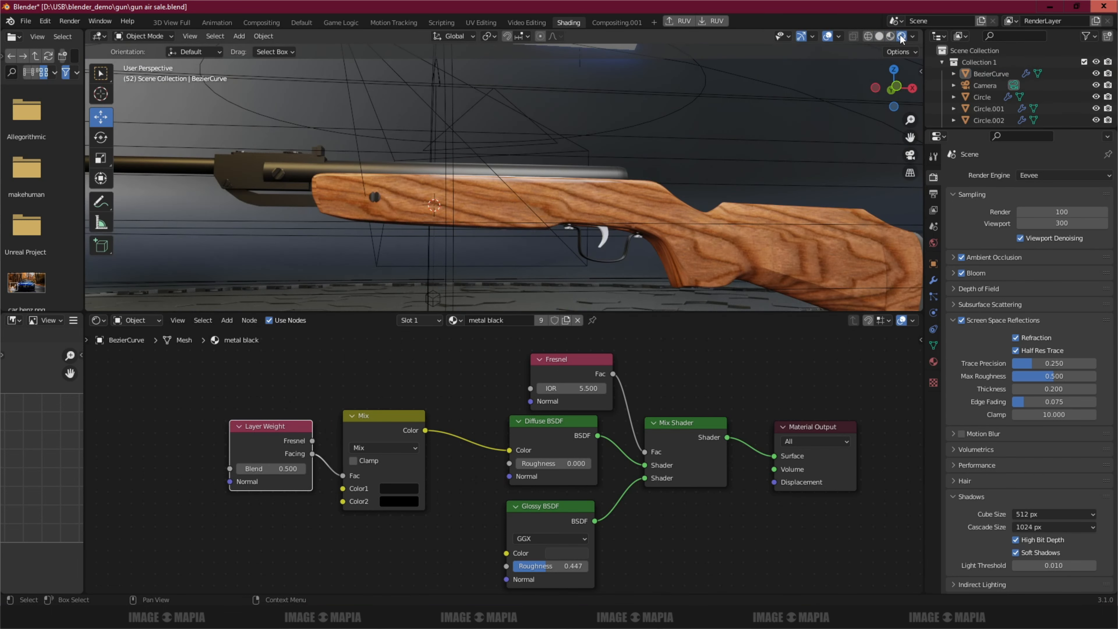
middle_drag(543, 255, 553, 257)
click(828, 36)
click(890, 36)
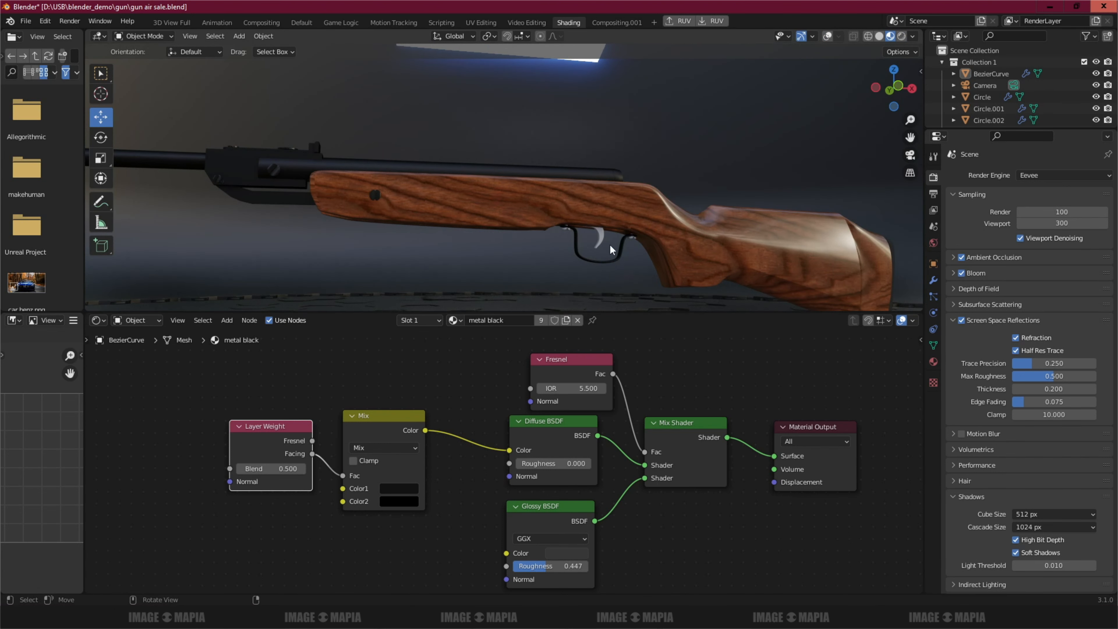
- Select the trigger and inspect the Diffuse and Glossy BSDF colours of its "alluminium" material
scroll(610, 244, up, 2)
click(641, 259)
scroll(585, 414, down, 2)
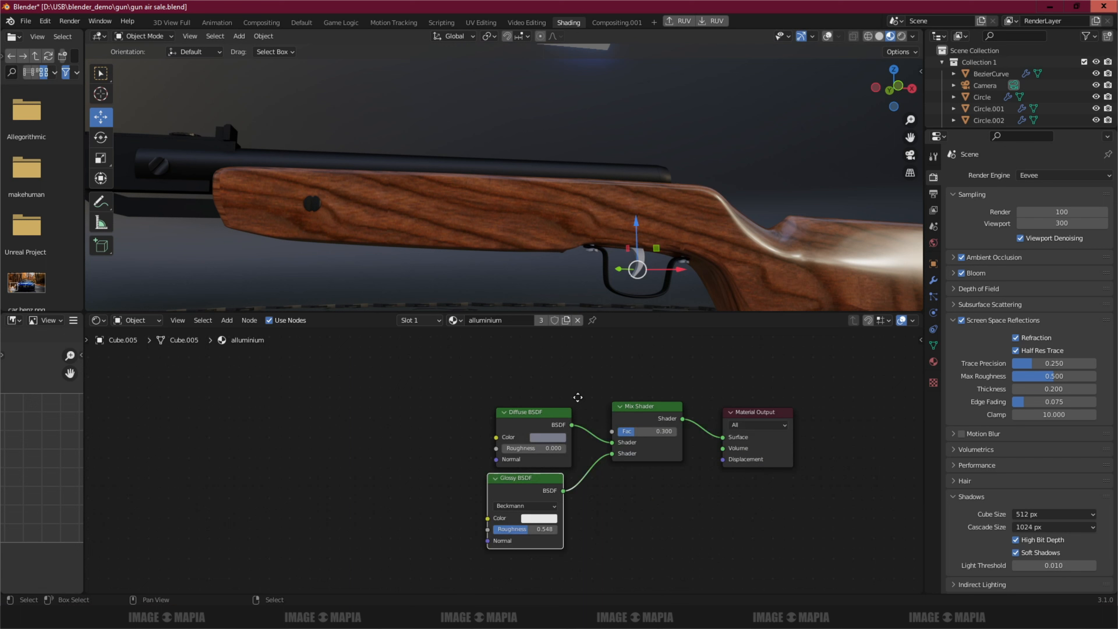
click(526, 421)
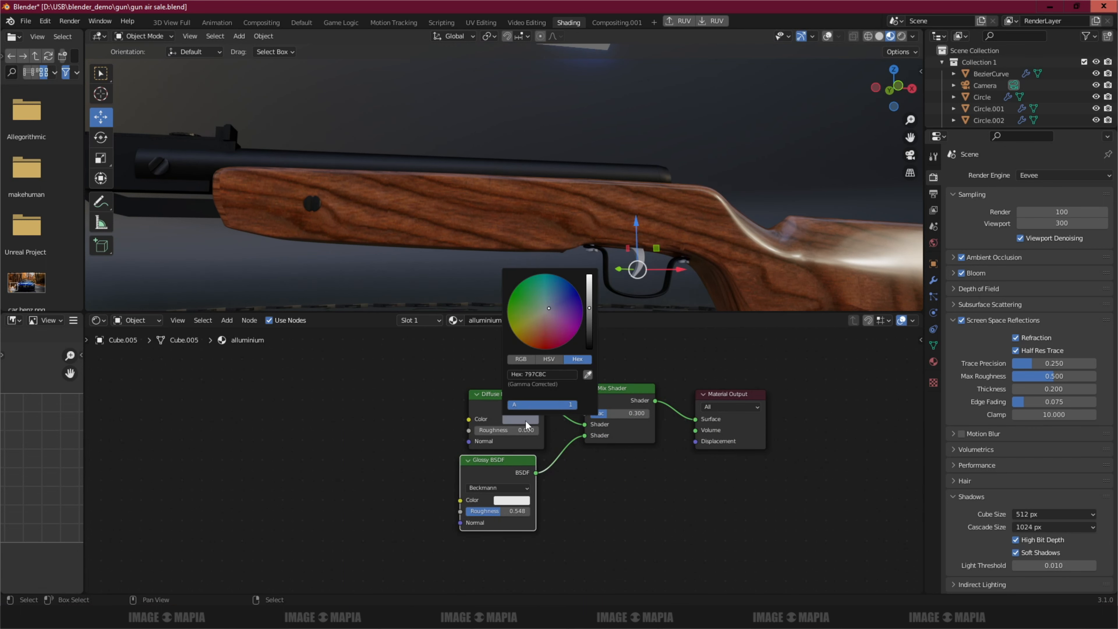
click(519, 500)
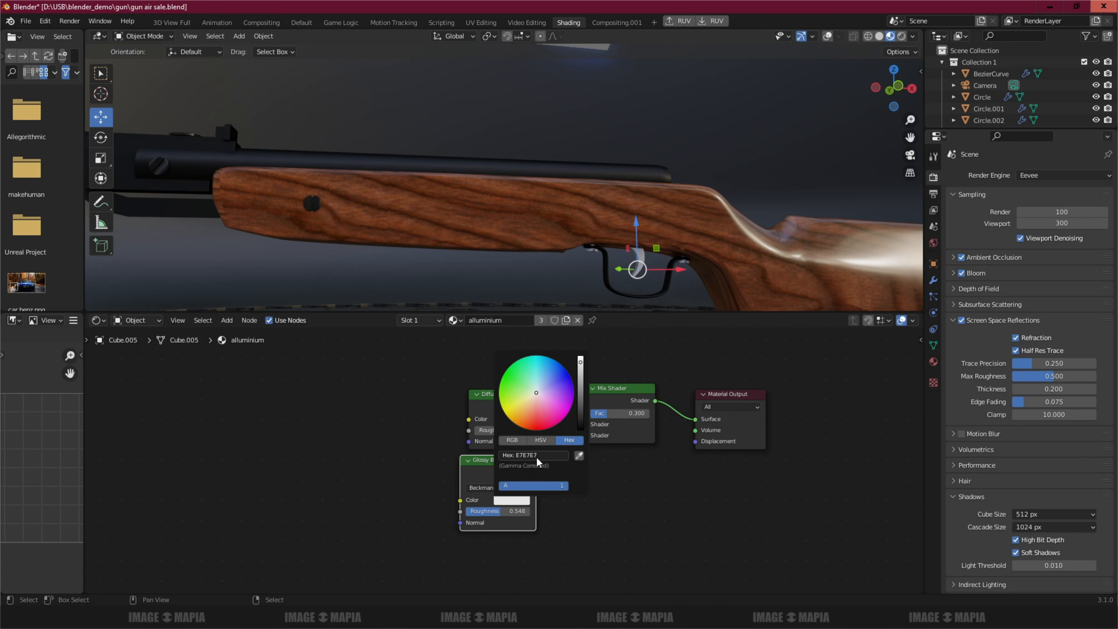
click(627, 183)
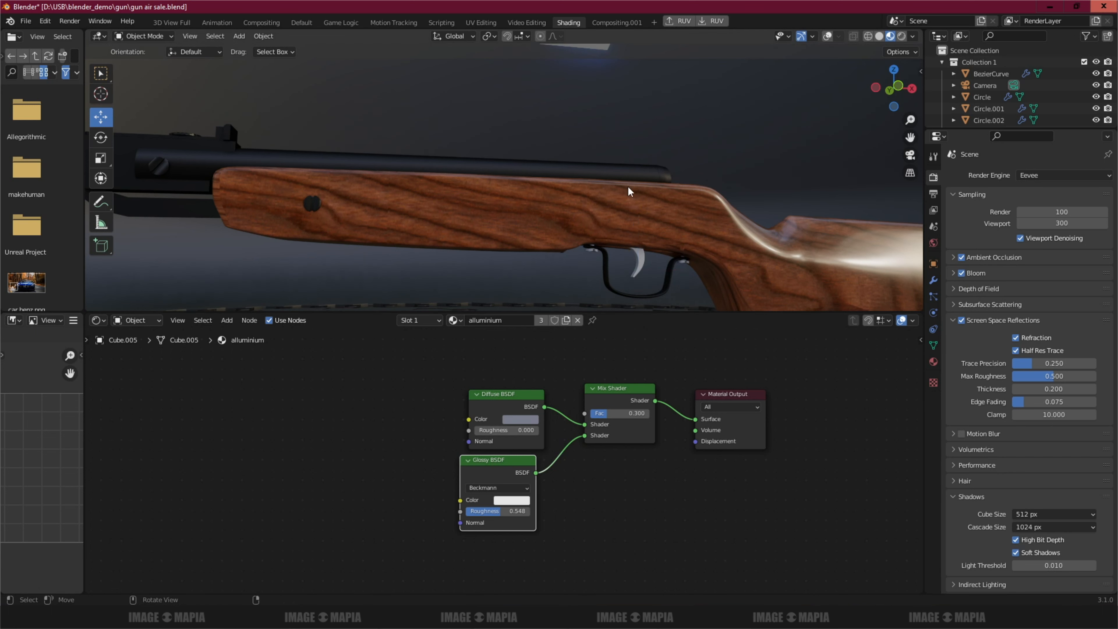
- Select the wooden stock and bring the texture end of its "body wood" node tree into view
middle_drag(347, 428, 424, 460)
shift+middle_drag(390, 248, 436, 229)
shift+middle_drag(654, 229, 422, 191)
click(623, 212)
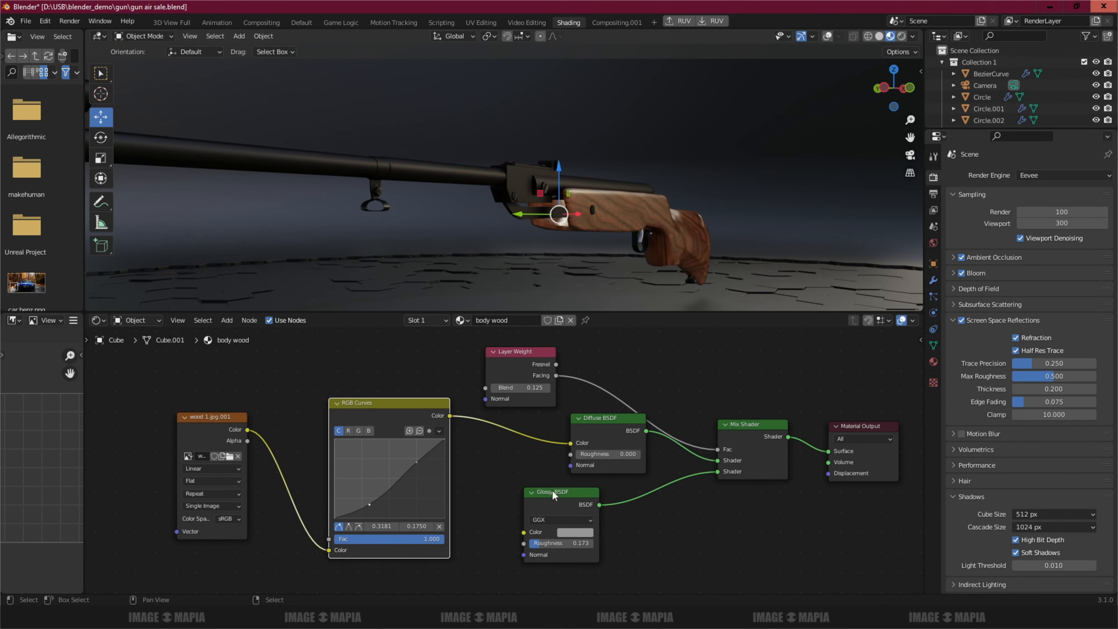
middle_drag(223, 513, 422, 451)
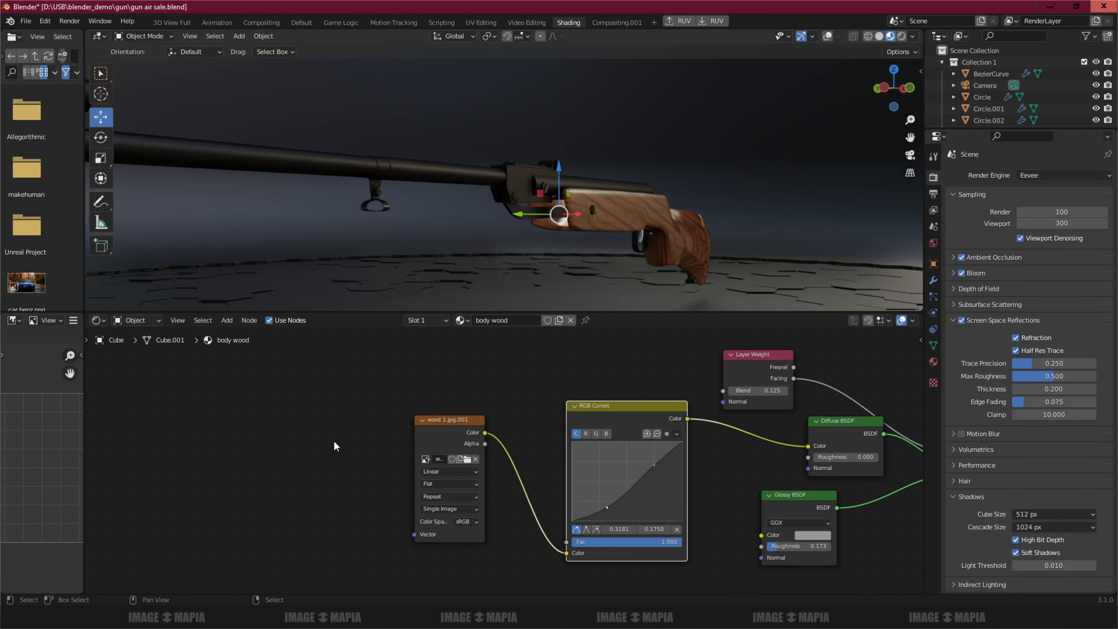
- Add a mapped Image Texture setup beside the wood texture node and disconnect it from the RGB Curves Fac input
key(ctrl+t)
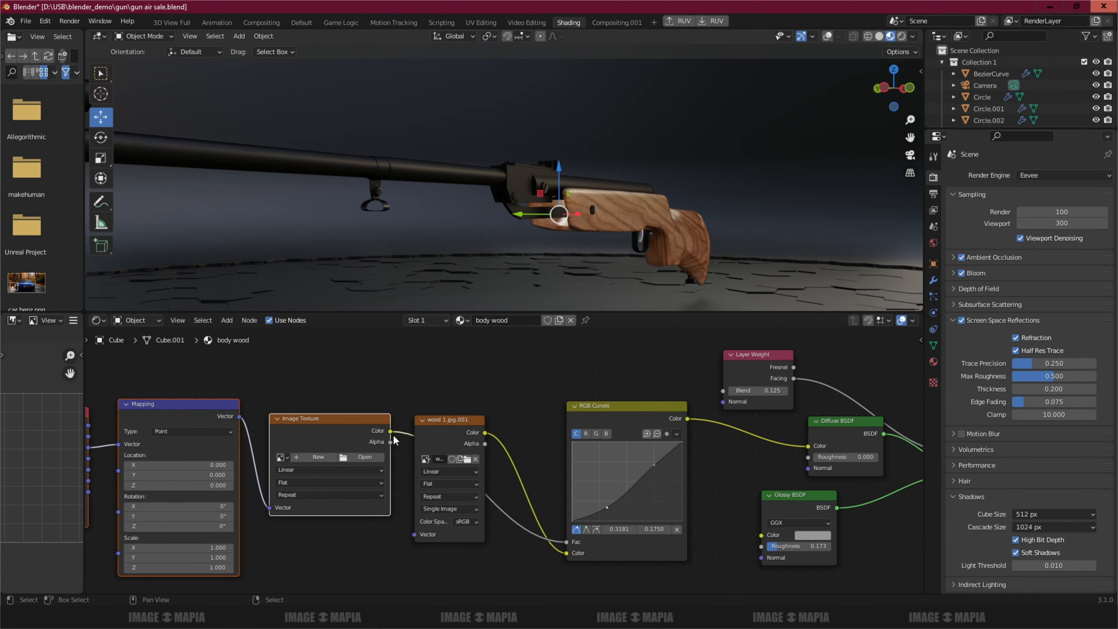
drag(452, 420, 453, 383)
drag(567, 542, 440, 529)
- Delete the empty Image Texture node and connect the Mapping node's Vector output to the wood 1.jpg.001 Vector input
click(296, 417)
key(x)
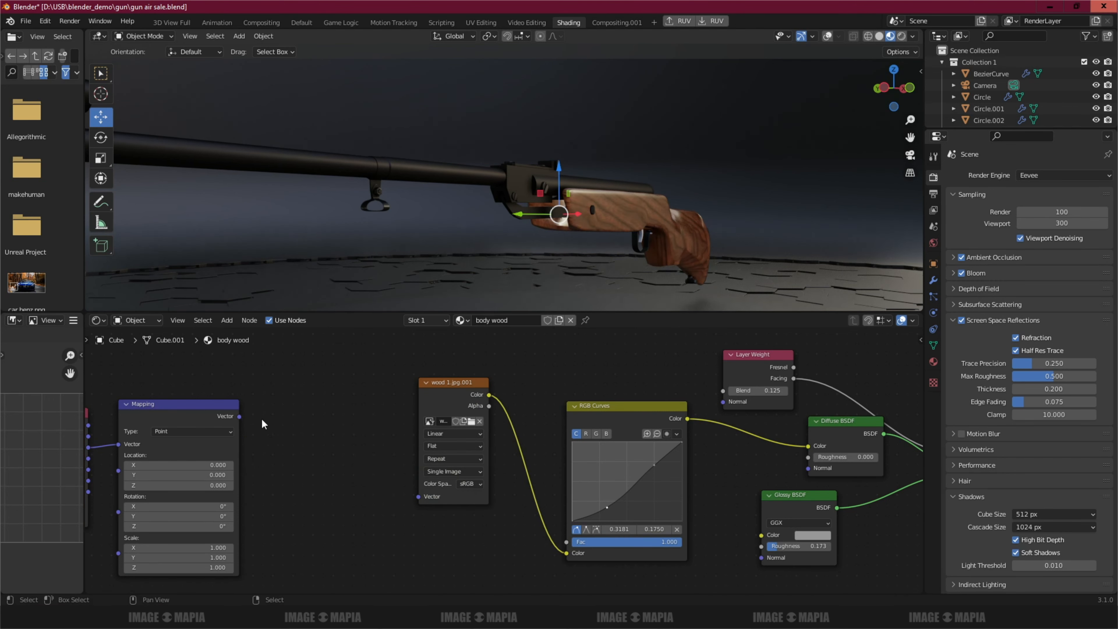
drag(239, 416, 419, 497)
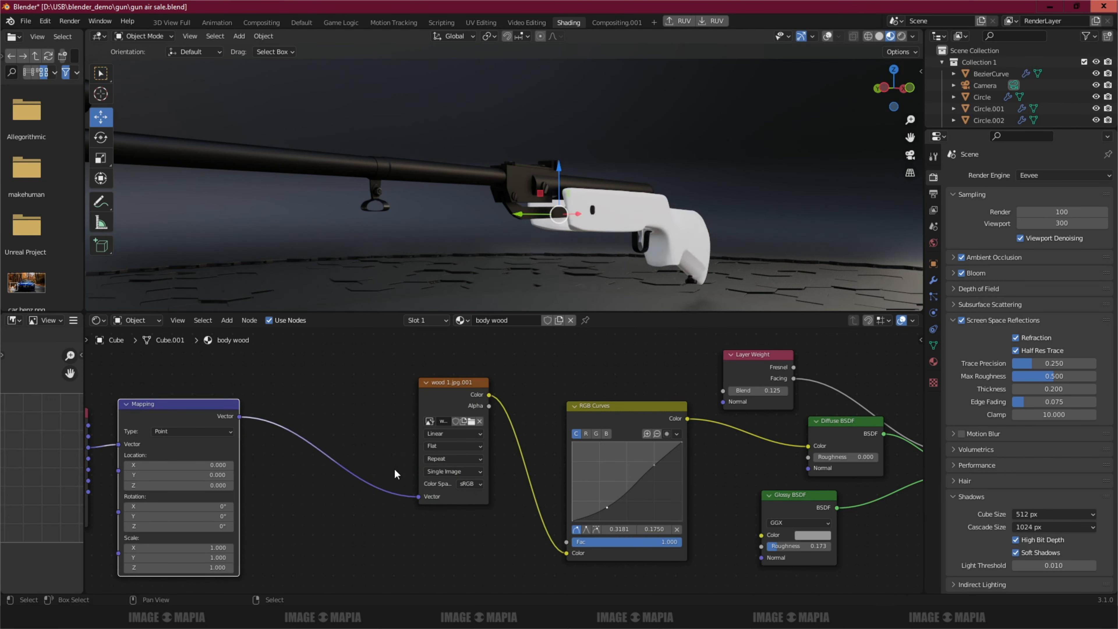
- Move the Texture Coordinate node slightly away from the Mapping node in the "body wood" node tree and save the file
middle_drag(313, 464, 520, 438)
drag(276, 388, 229, 397)
middle_drag(570, 439, 363, 469)
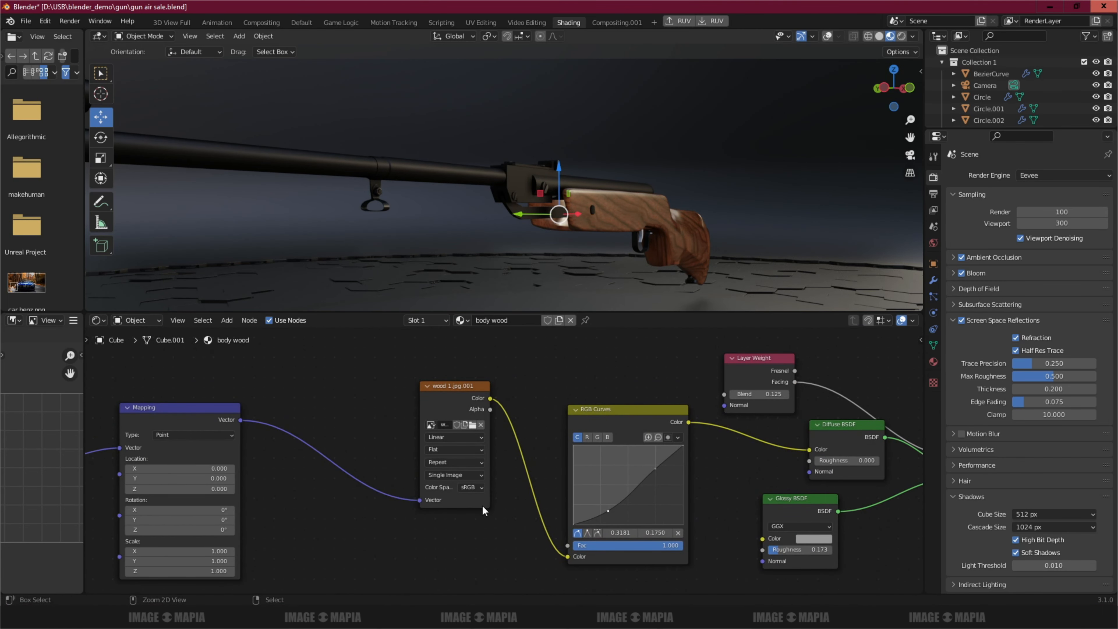
key(ctrl+s)
- Shift the Material Output and Mix Shader nodes slightly away from the BSDF nodes to tidy the "body wood" layout
middle_drag(579, 485, 446, 478)
middle_drag(748, 453, 565, 461)
drag(771, 433, 788, 425)
drag(646, 434, 659, 427)
middle_drag(589, 433, 783, 434)
scroll(524, 444, down, 5)
scroll(566, 459, up, 6)
middle_drag(564, 459, 370, 464)
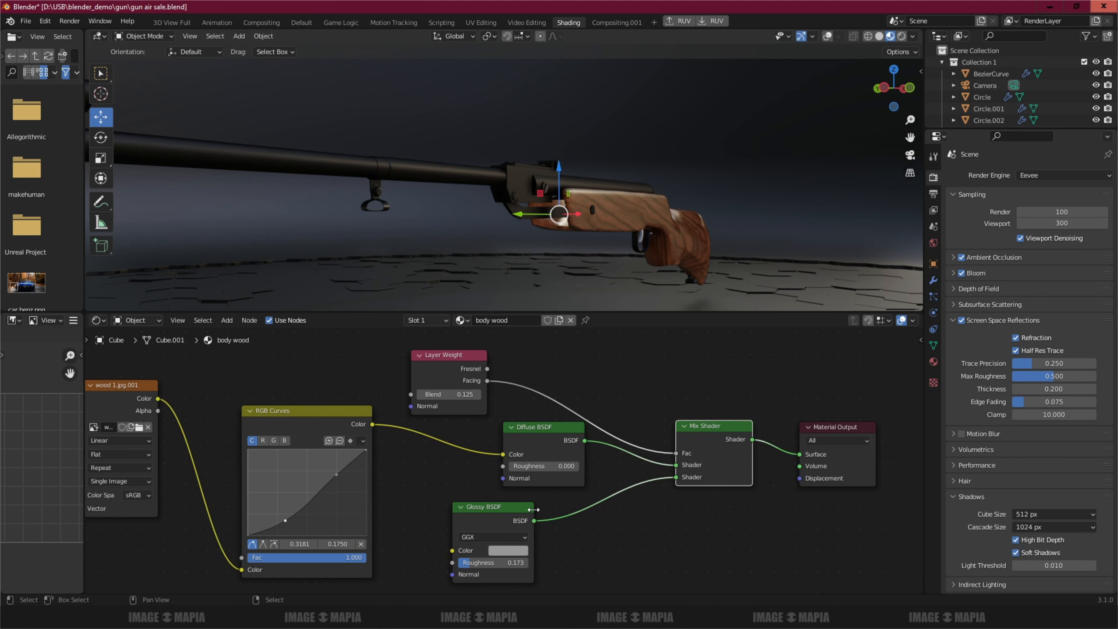
- Bring the wooden stock into close view and set the Glossy BSDF roughness of "body wood" to 0.1
middle_drag(667, 248, 556, 237)
scroll(572, 239, up, 3)
shift+middle_drag(633, 247, 527, 167)
scroll(711, 260, up, 3)
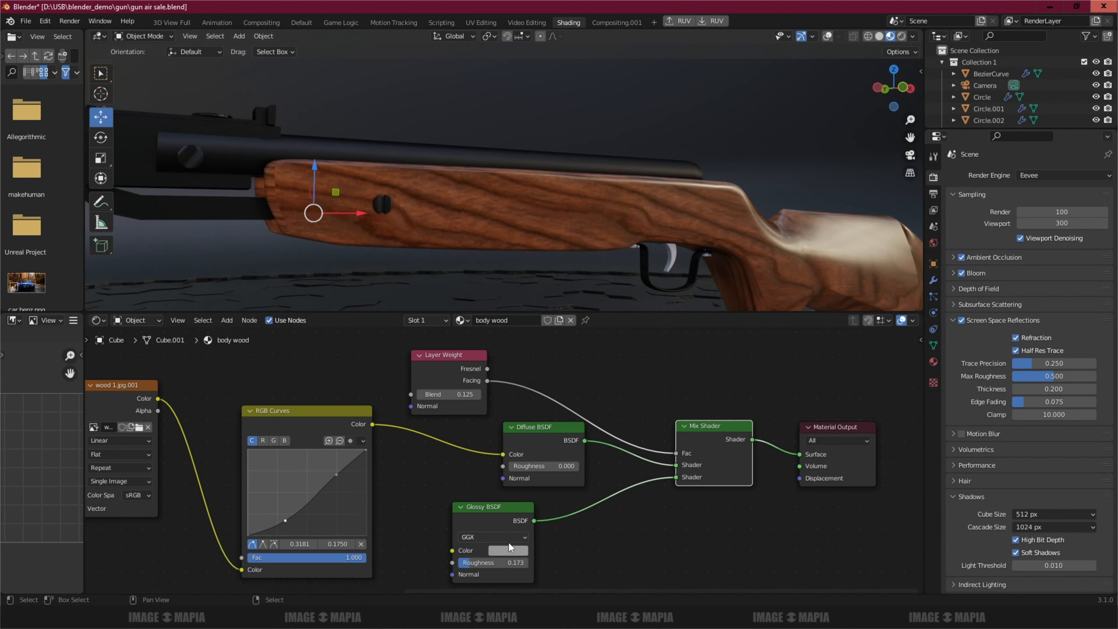
click(506, 562)
text(0.1)
key(Return)
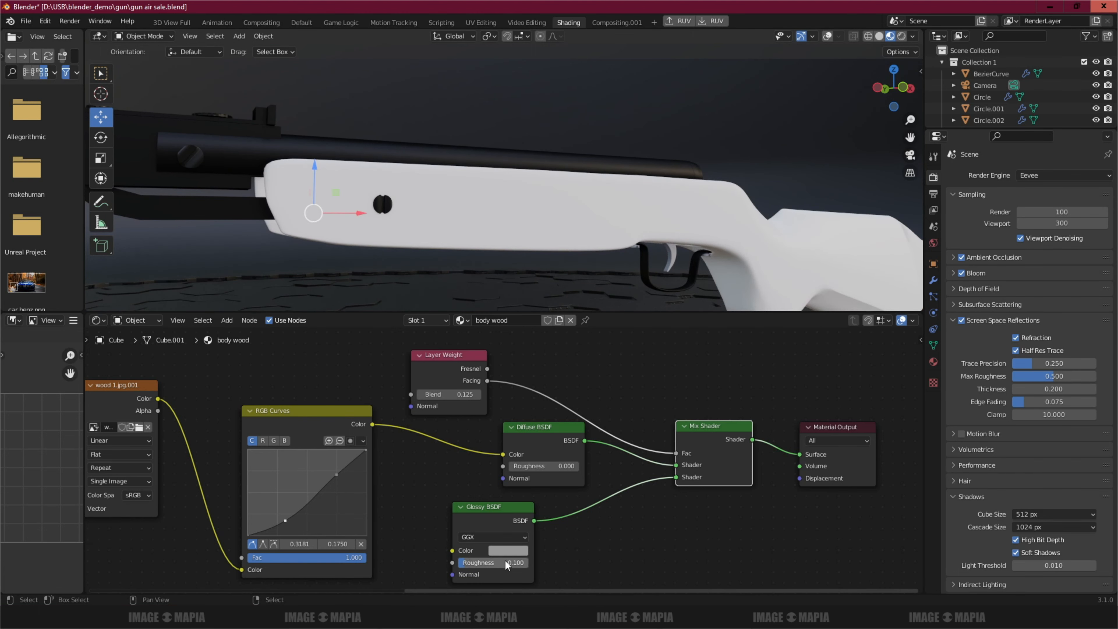
click(506, 562)
key(BackSpace)
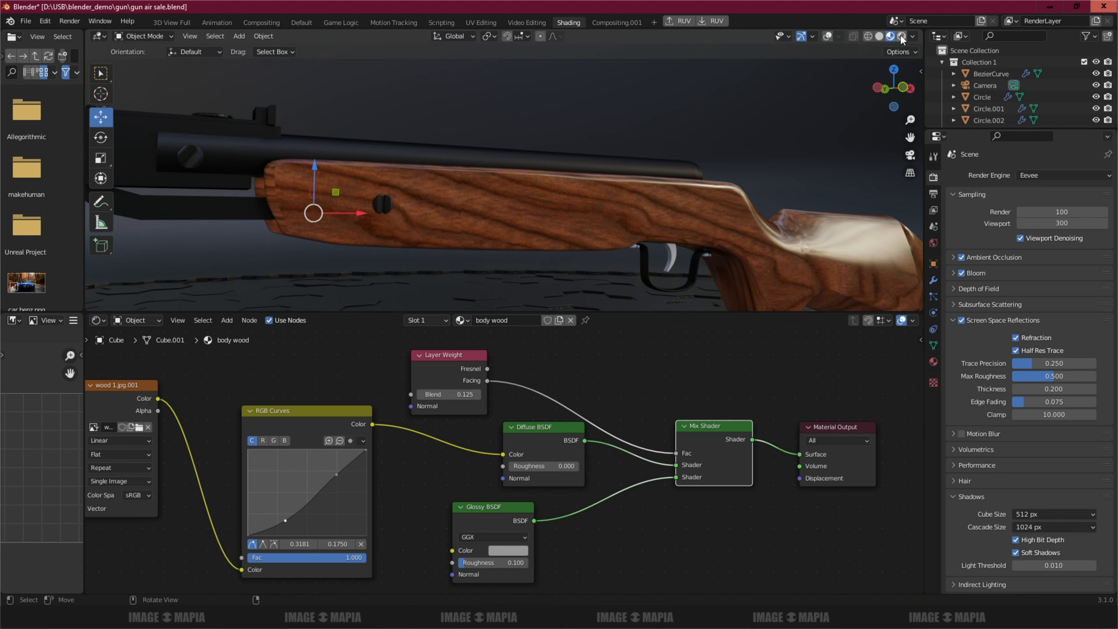
- Switch the viewport to rendered shading and set the "body wood" Glossy BSDF roughness to 0.173
click(901, 38)
middle_drag(614, 278, 578, 296)
click(517, 562)
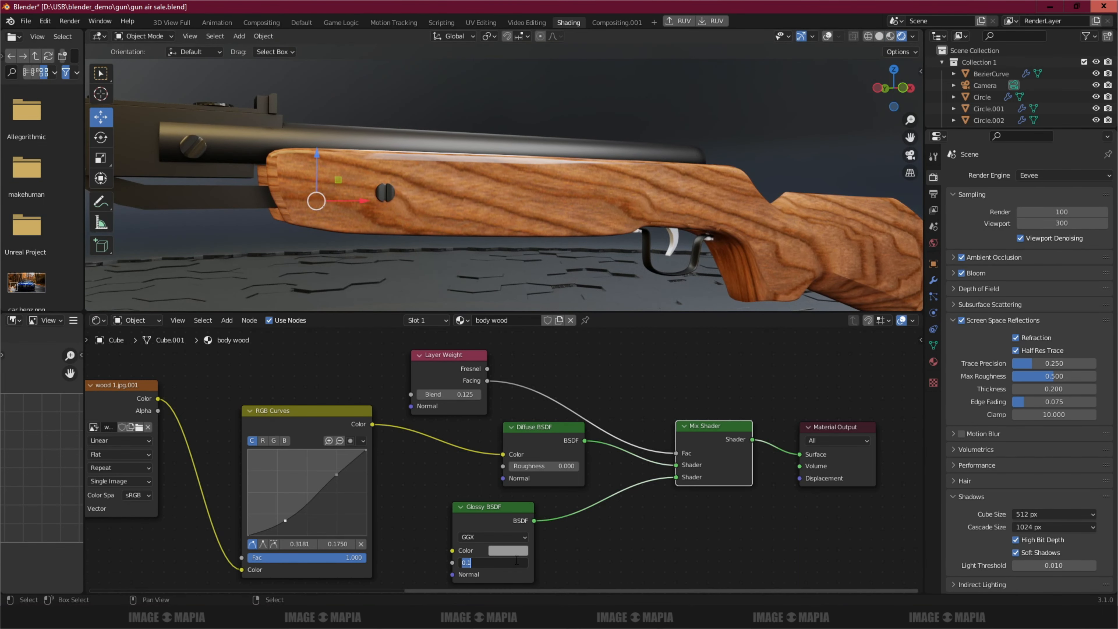
text(.173)
key(Return)
- Try moving the "metal grey" screw on the side of the receiver, cancel the move and deselect everything
middle_drag(675, 233, 819, 229)
shift+middle_drag(751, 230, 436, 247)
shift+middle_drag(862, 213, 545, 208)
scroll(674, 211, up, 1)
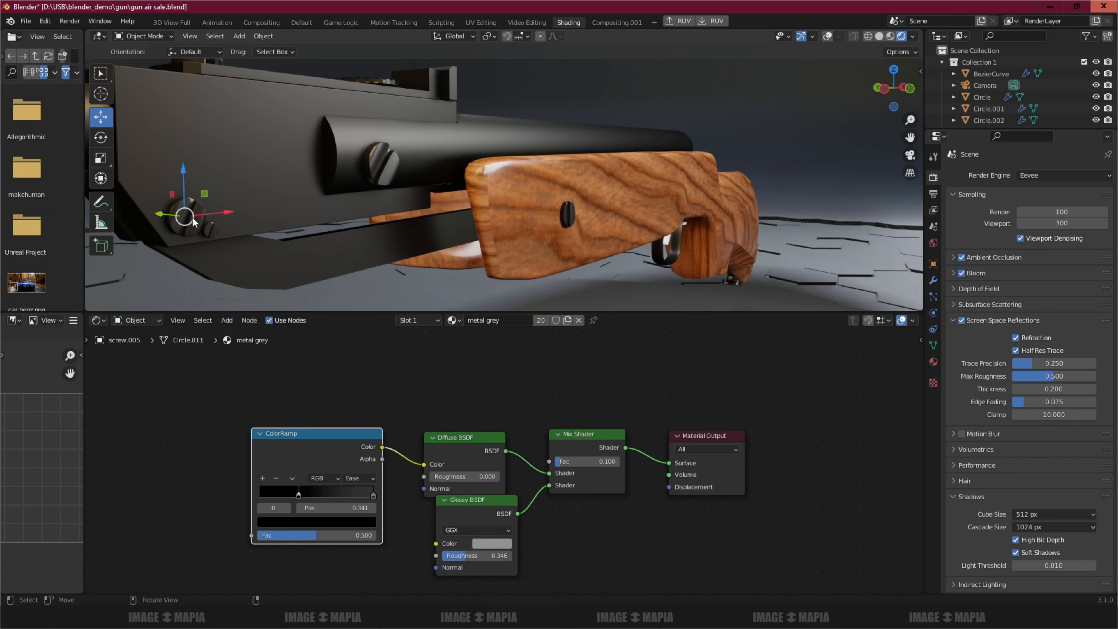
key(g)
right_click(394, 197)
key(alt+a)
scroll(668, 229, down, 3)
middle_drag(598, 220, 501, 225)
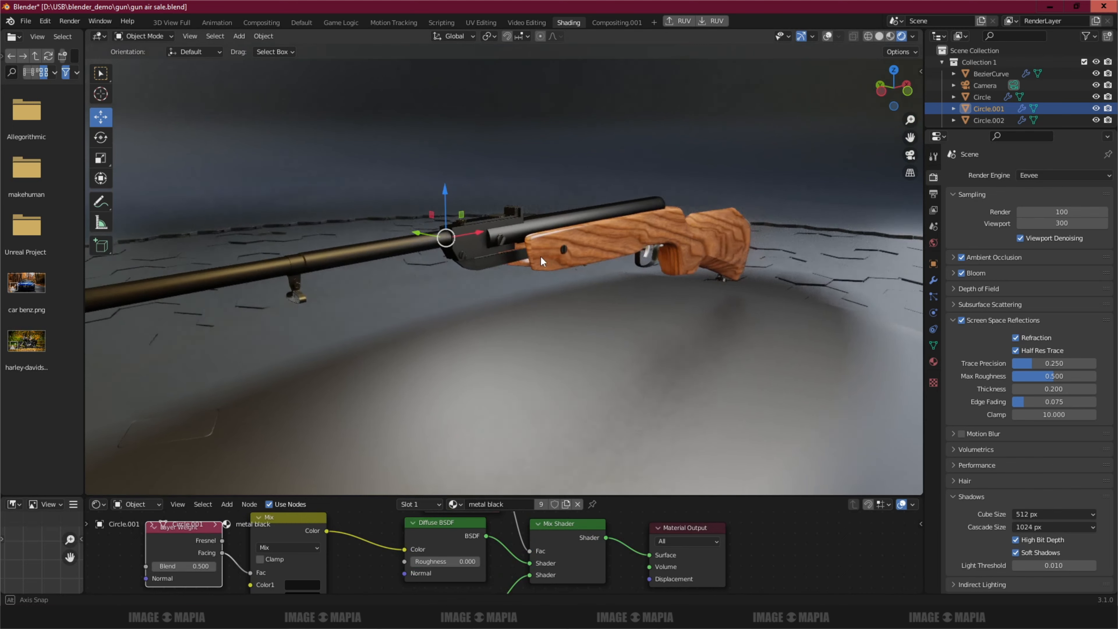
- Try moving the black upper tube and the wooden stock to show them as separate parts, cancelling each move
click(589, 193)
key(g)
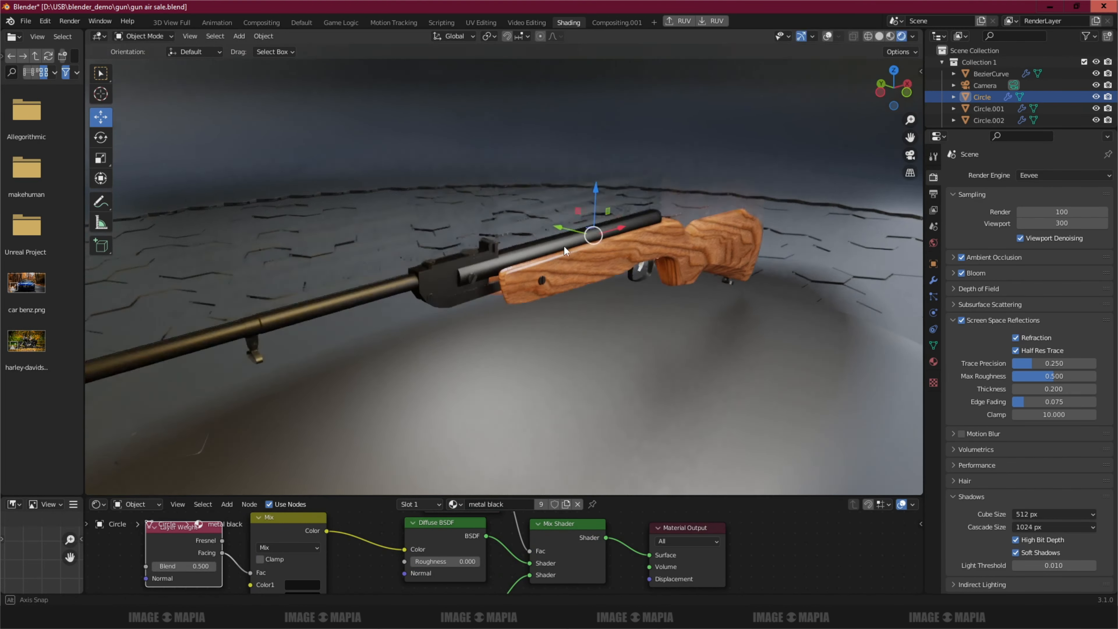
middle_drag(565, 247, 677, 262)
click(677, 262)
key(g)
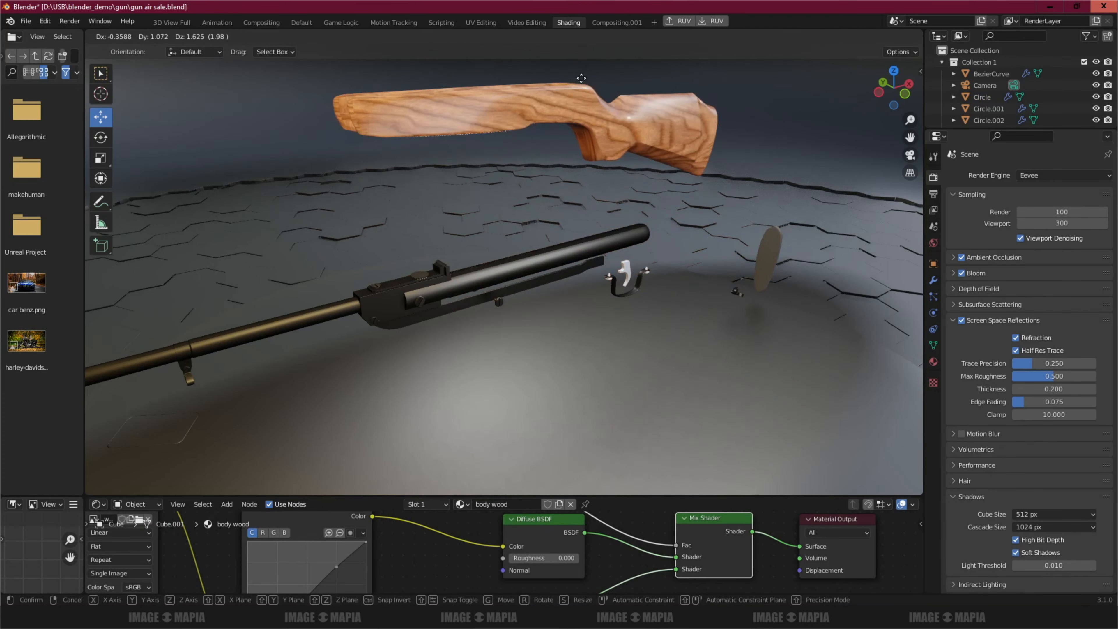
right_click(693, 136)
middle_drag(387, 252, 533, 248)
scroll(532, 245, up, 2)
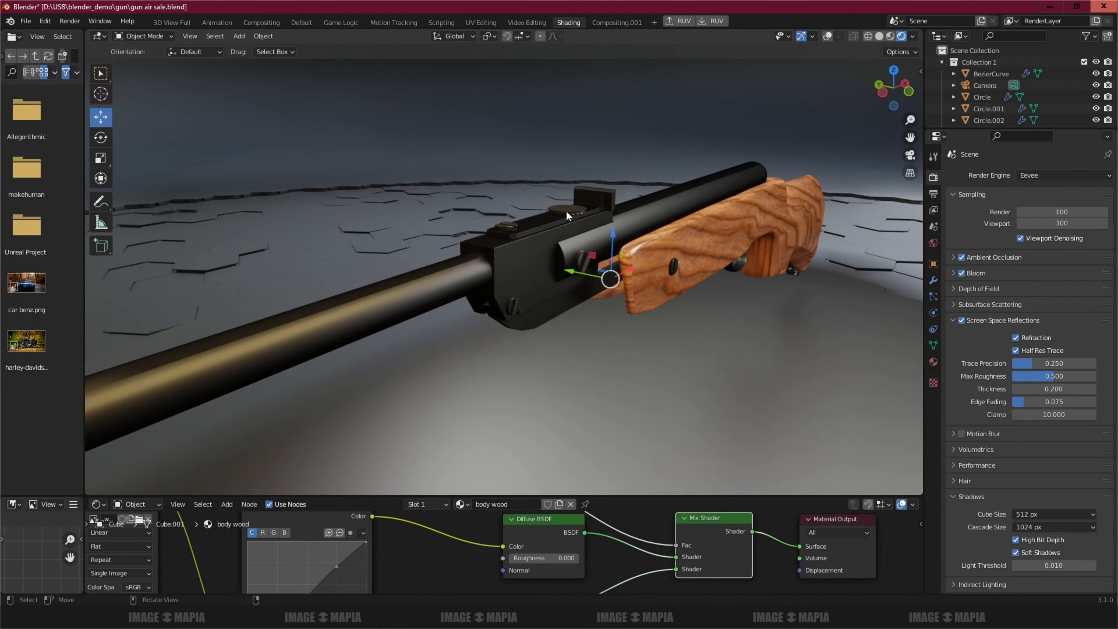
- Try moving the rear sight parts and the receiver's side screw one after another, cancelling each move
click(566, 210)
key(g)
right_click(620, 185)
click(608, 193)
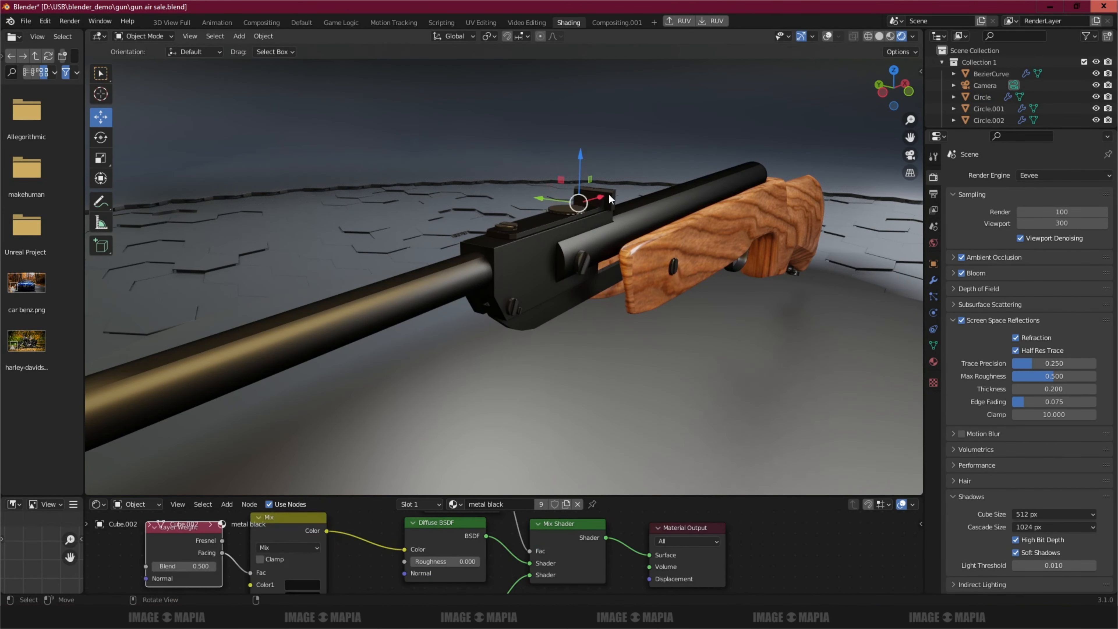
key(g)
right_click(617, 150)
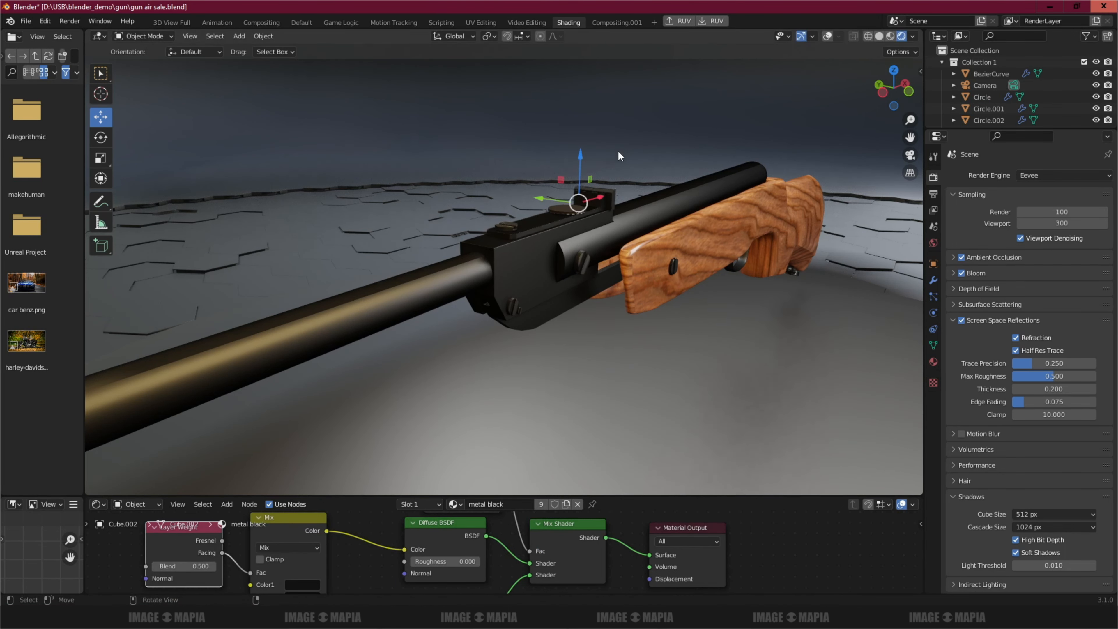
click(513, 307)
key(g)
right_click(499, 291)
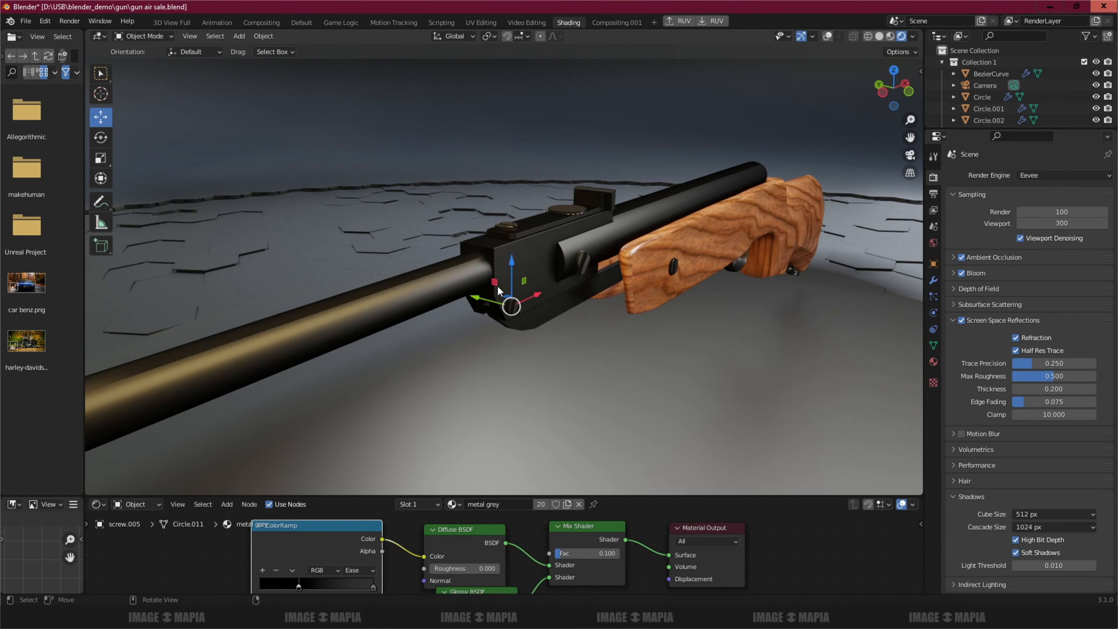
- Try moving the front sight at the muzzle, cancel the move and view the rifle from the front
scroll(498, 291, down, 5)
click(382, 267)
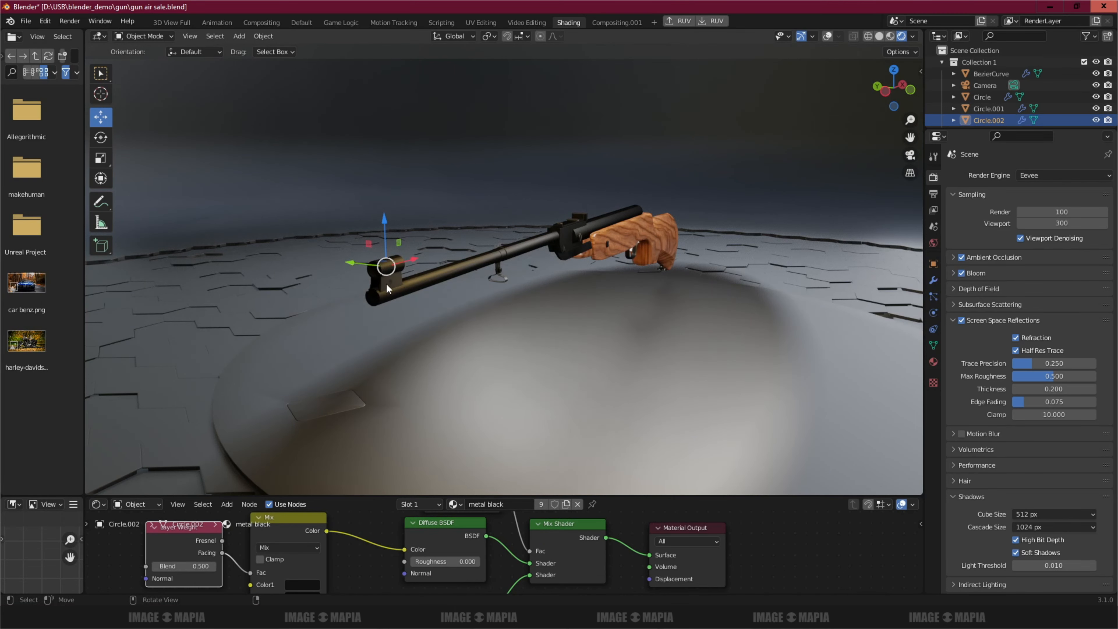
key(shift+d)
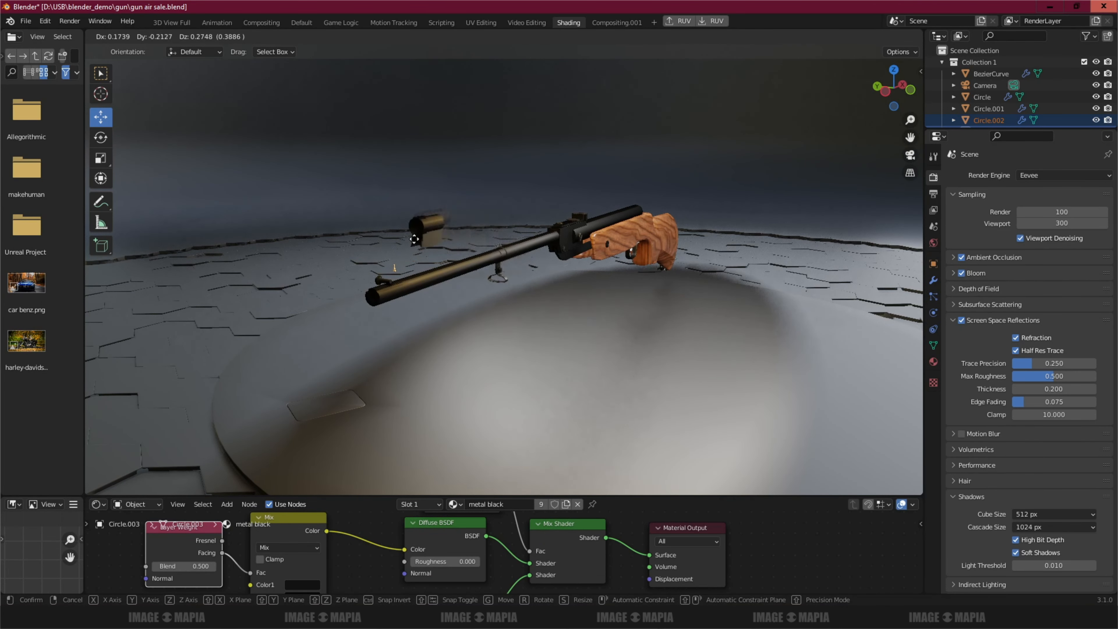
right_click(420, 233)
click(450, 213)
middle_drag(405, 258, 573, 216)
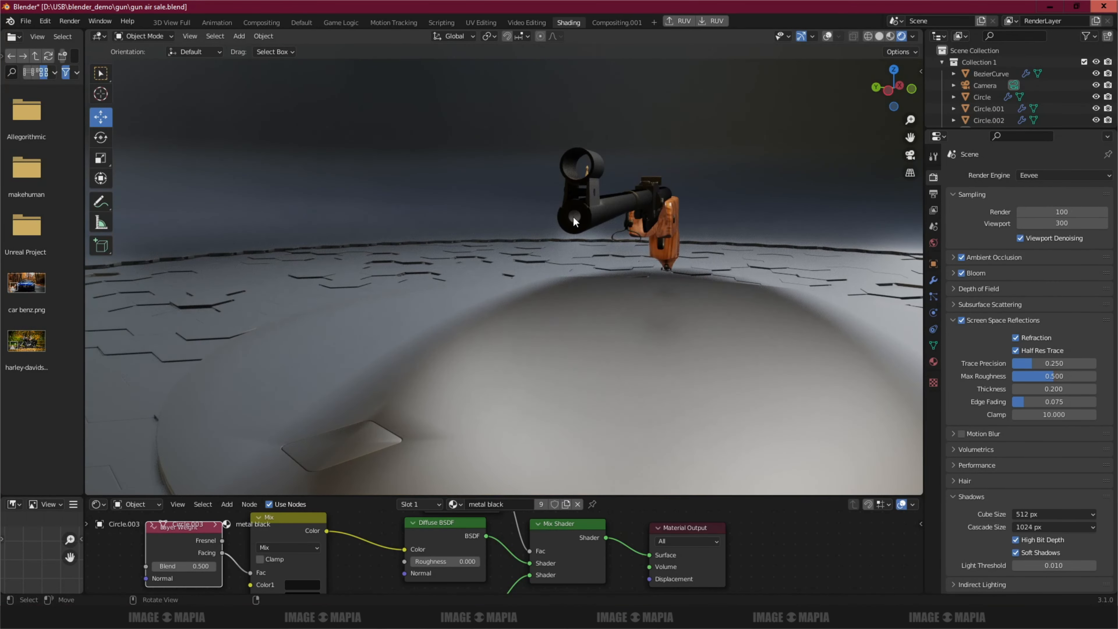
scroll(573, 215, up, 2)
middle_drag(720, 163, 589, 168)
scroll(589, 170, down, 4)
scroll(578, 209, up, 3)
mouse_move(578, 208)
middle_down()
mouse_move(562, 262)
mouse_move(685, 264)
mouse_move(607, 265)
middle_up()
- Switch to the Default workspace and turn off the wireframe overlay in the 3D viewport
click(302, 22)
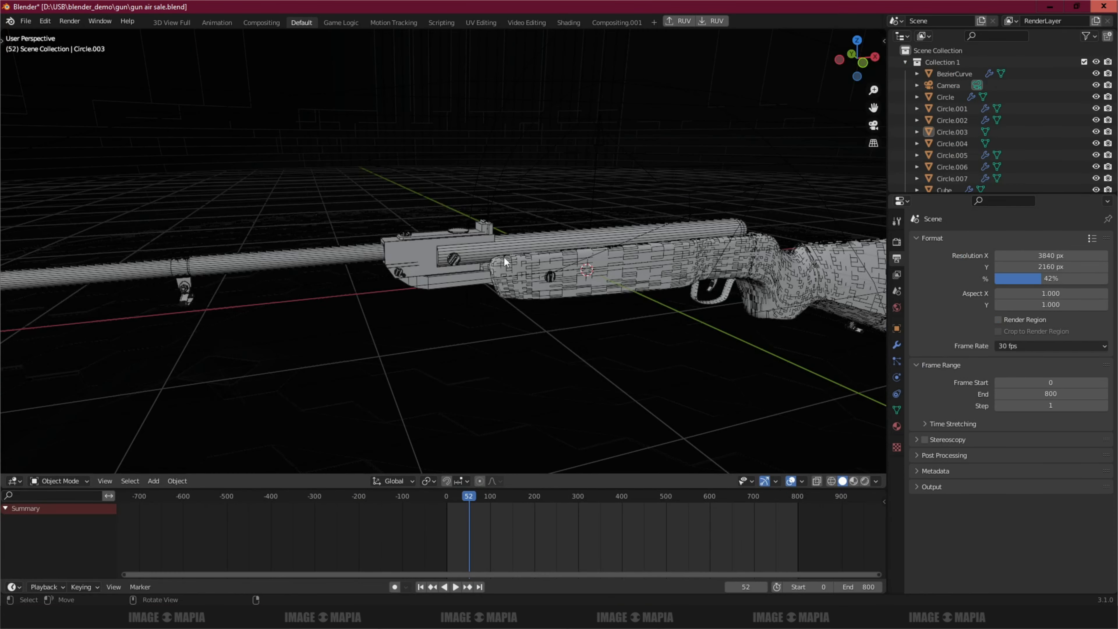
click(801, 481)
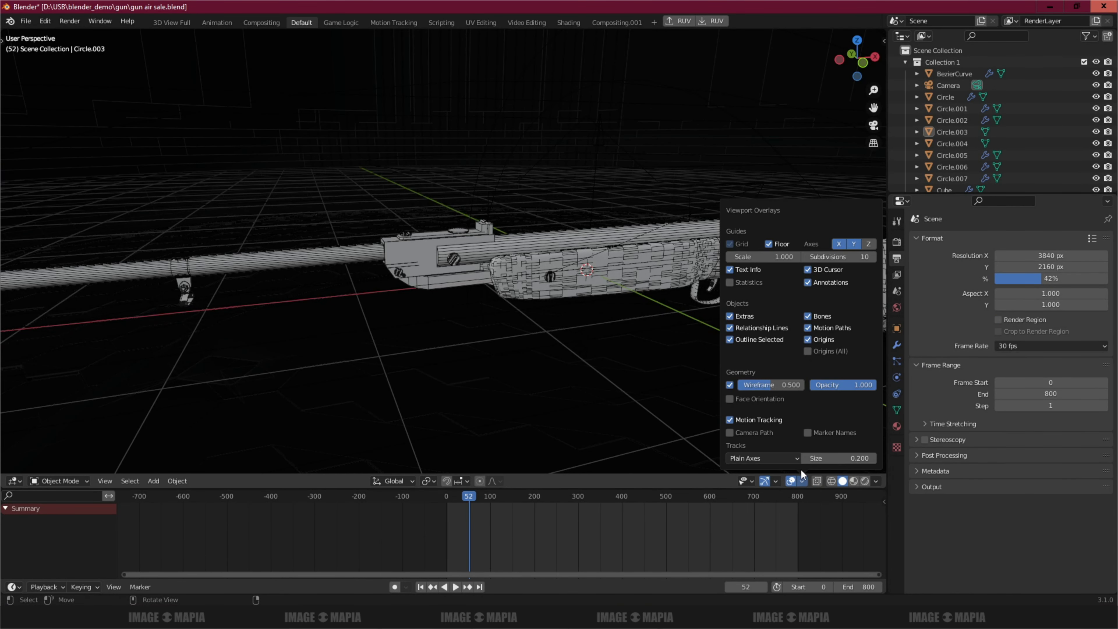
click(730, 384)
scroll(609, 420, down, 2)
scroll(581, 346, up, 2)
- Add the line "light" to the TEXT.txt notes in Notepad, then return to Blender
mouse_move(707, 618)
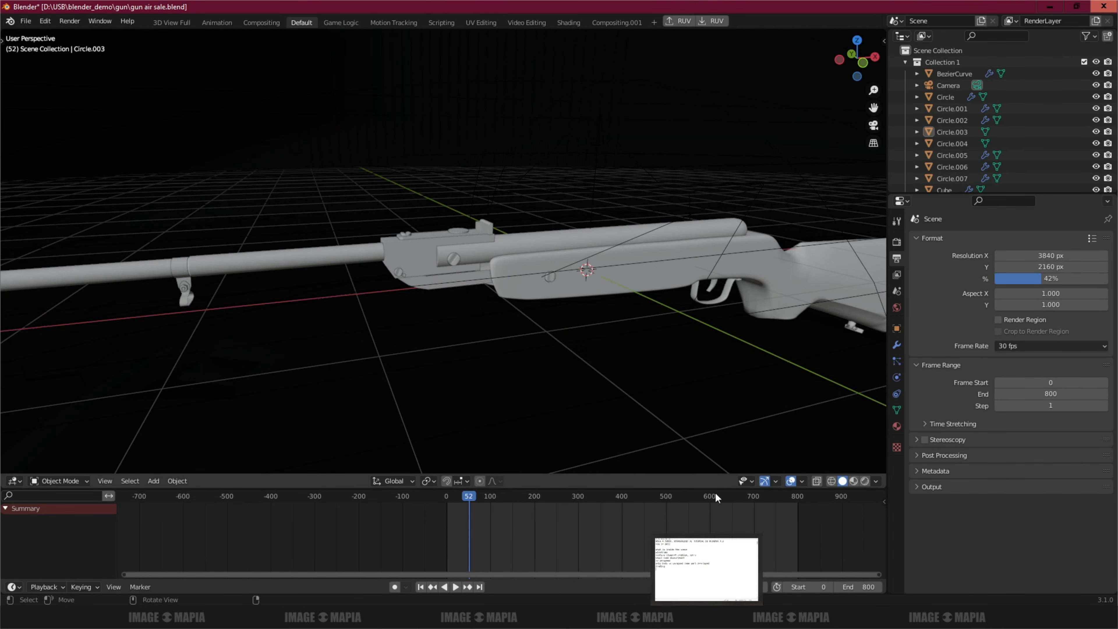
click(706, 568)
text(light)
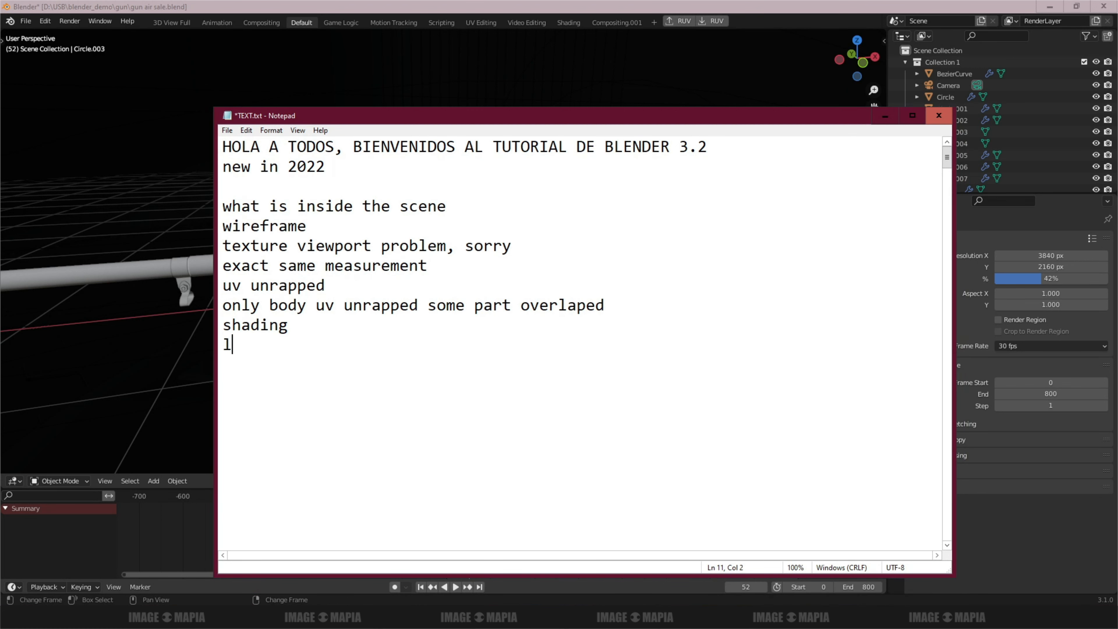
click(884, 116)
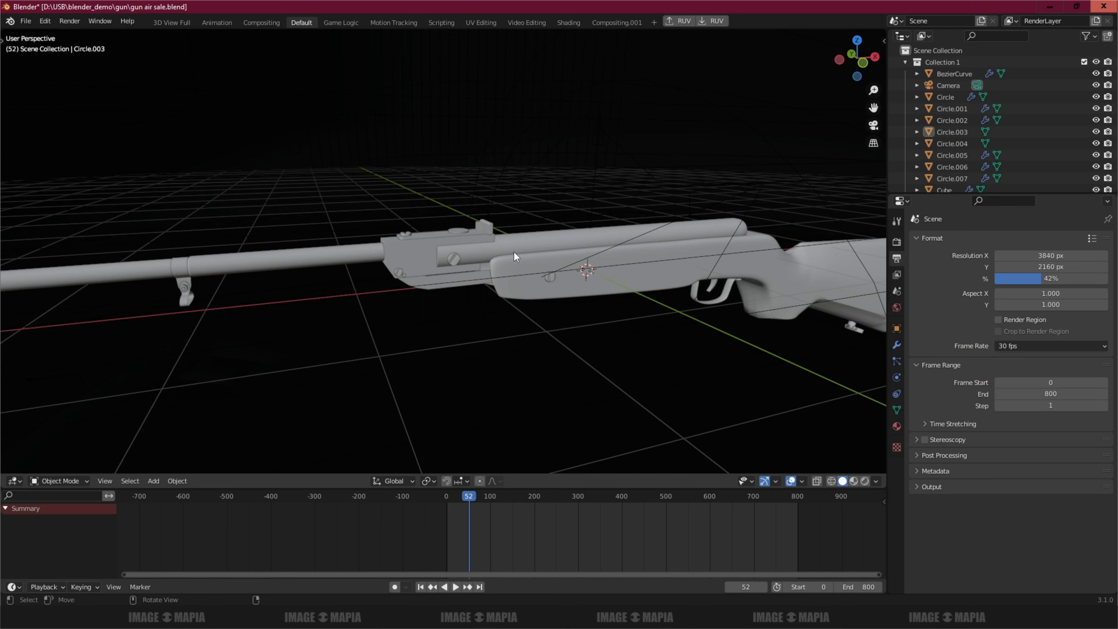
- View the rifle inside its cylindrical surroundings and switch the viewport to Material Preview shading
scroll(506, 247, down, 2)
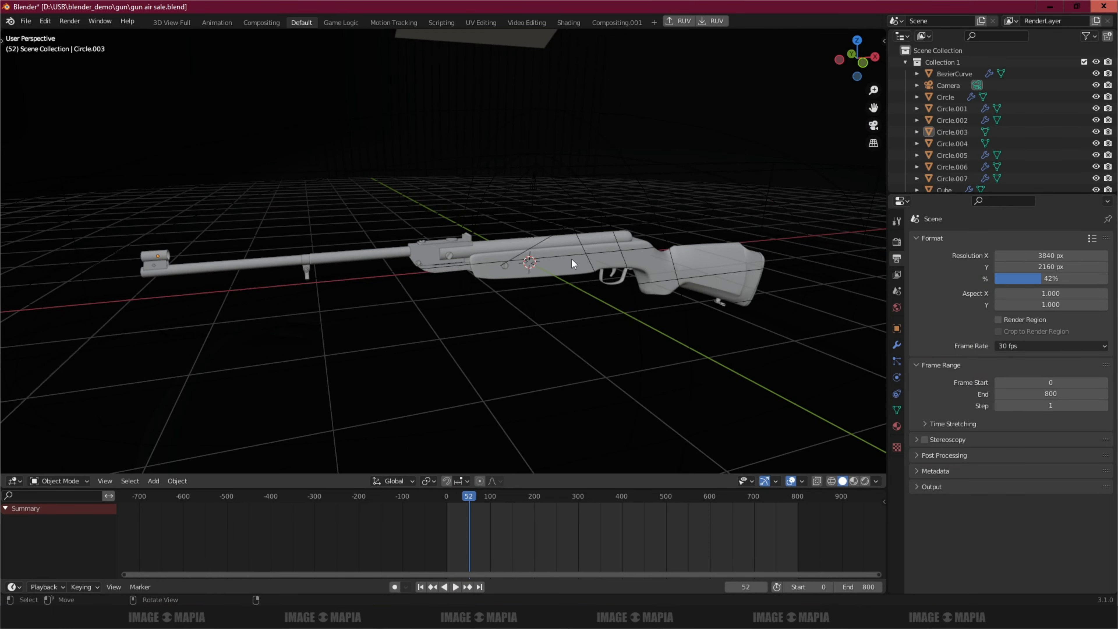
scroll(575, 260, down, 10)
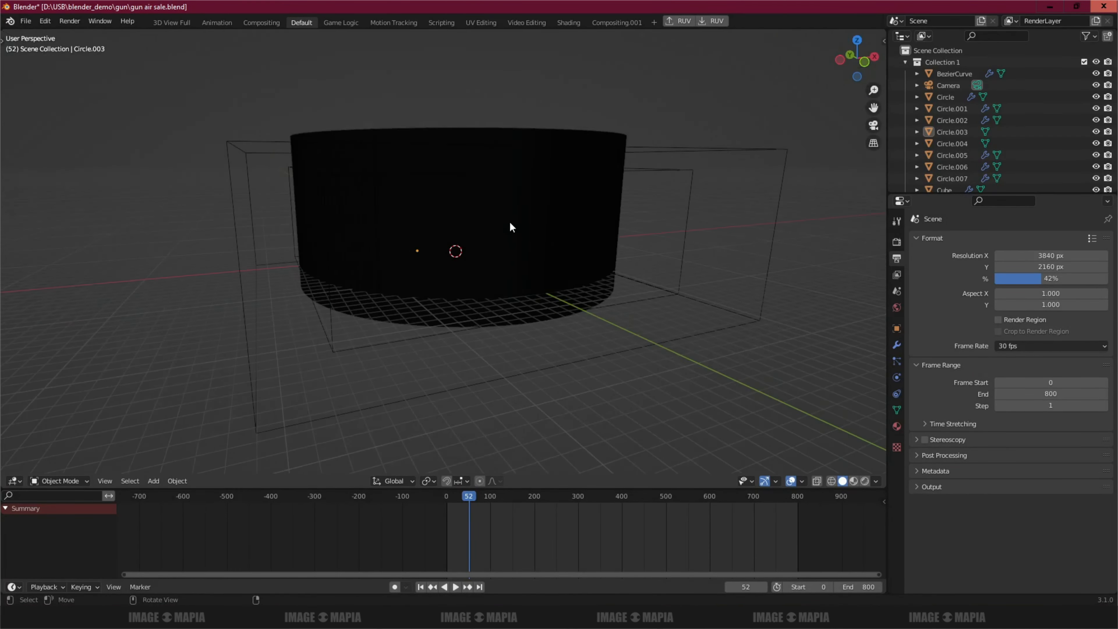
scroll(510, 226, up, 12)
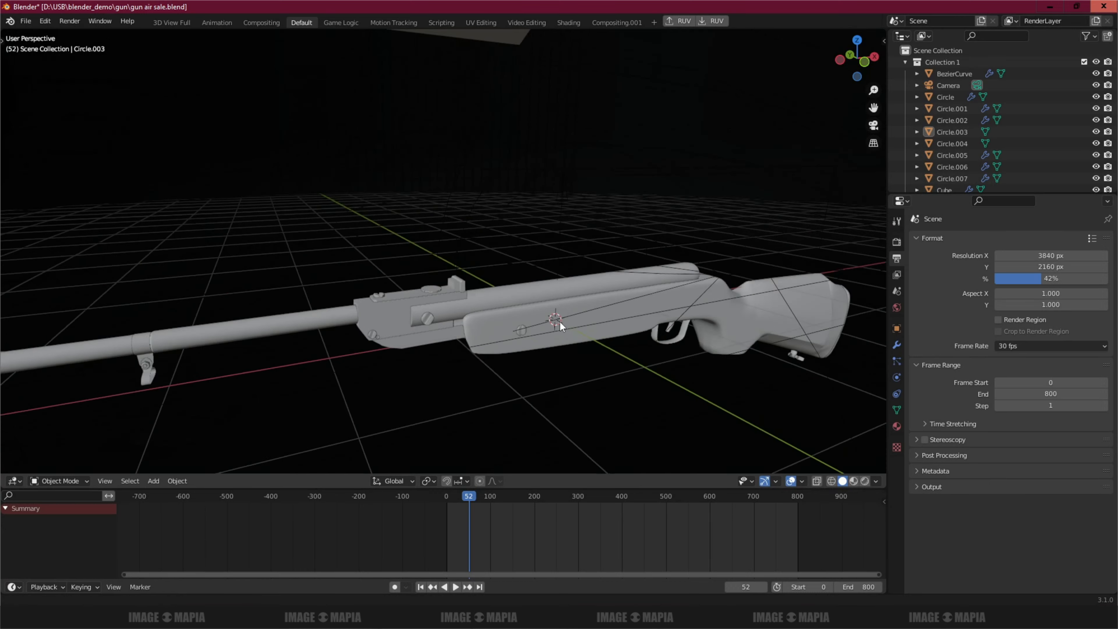
scroll(560, 321, down, 2)
click(564, 203)
middle_drag(597, 204, 704, 247)
click(853, 481)
- Select the reflection cubemap around the rifle and display its light probe settings
mouse_move(662, 335)
middle_down()
mouse_move(620, 316)
mouse_move(621, 292)
mouse_move(592, 283)
mouse_move(602, 274)
middle_up()
scroll(621, 290, down, 3)
click(559, 178)
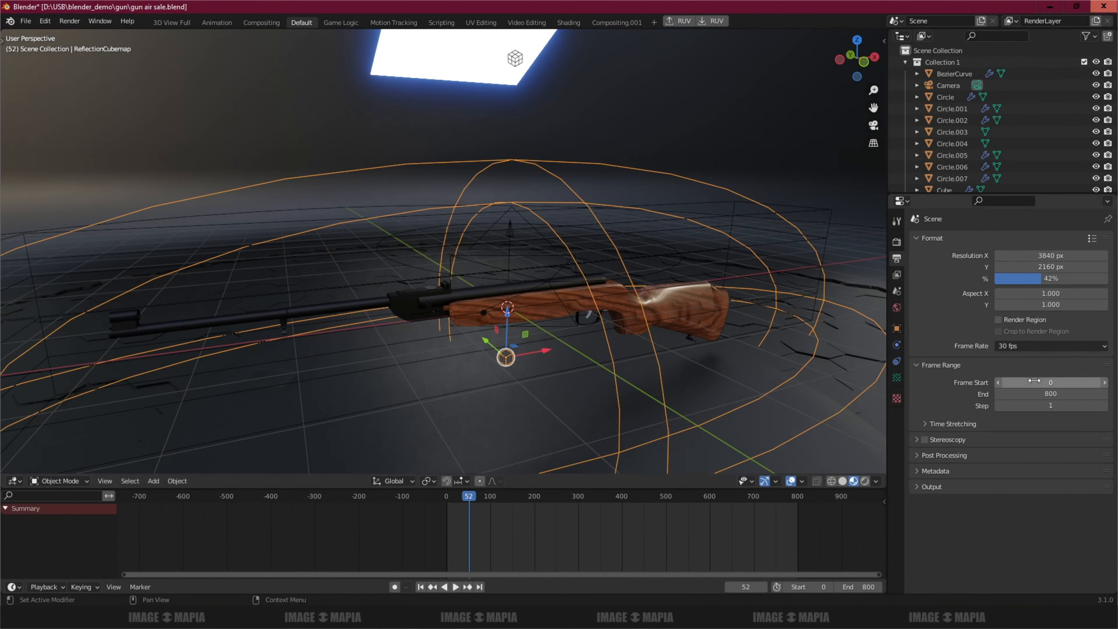
click(896, 378)
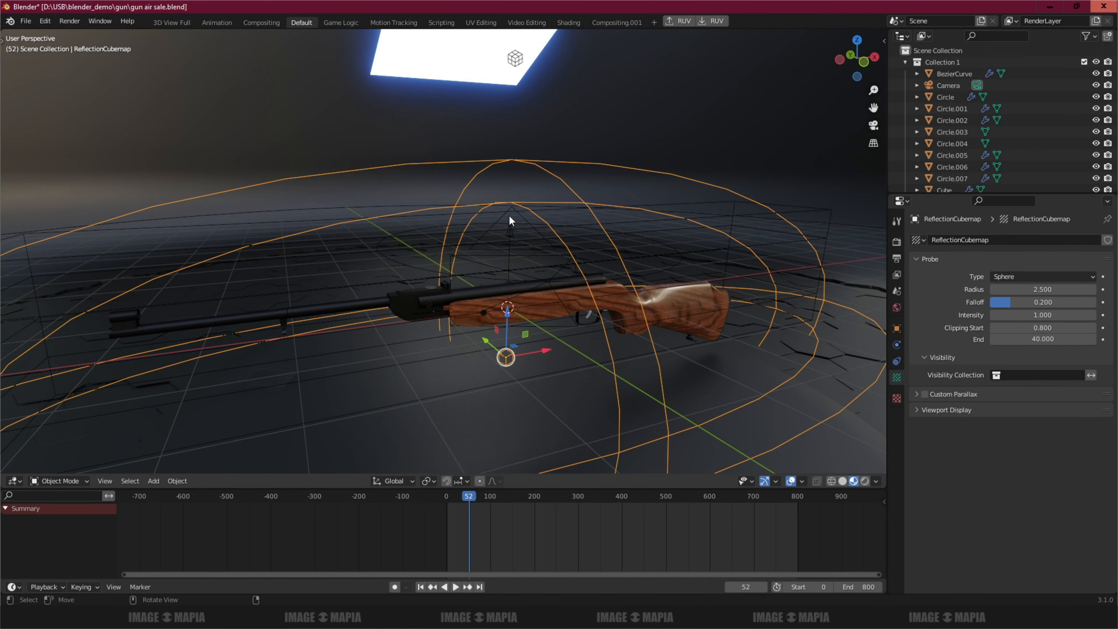
- Select the reflection plane enclosing the rifle and inspect its probe settings beneath the overhead light panels
scroll(507, 211, down, 2)
click(756, 218)
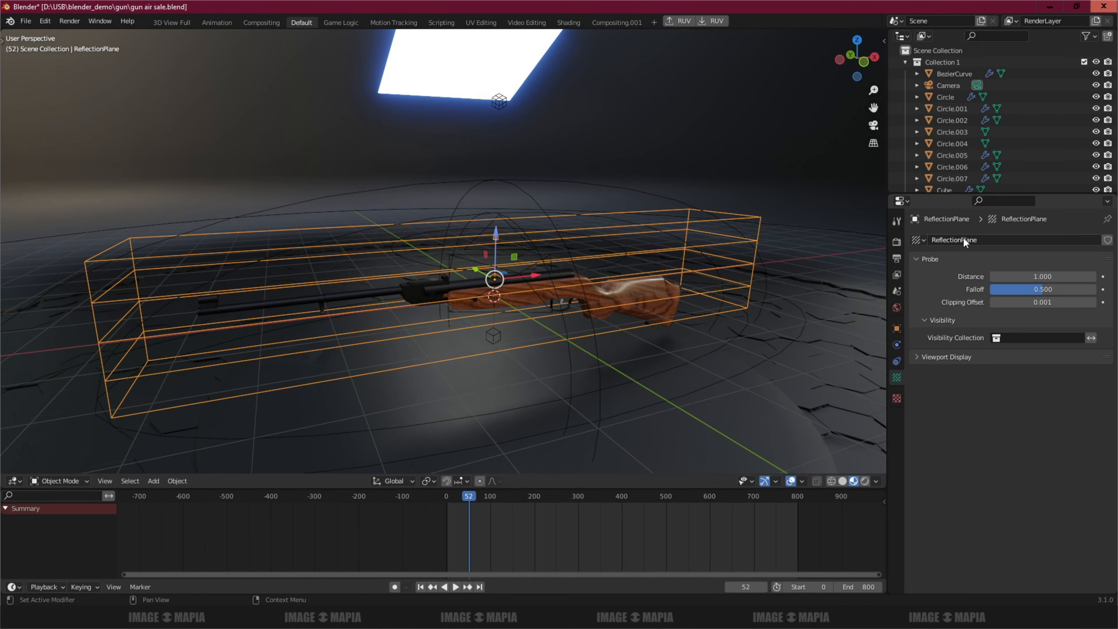
scroll(572, 308, down, 3)
middle_drag(266, 270, 414, 239)
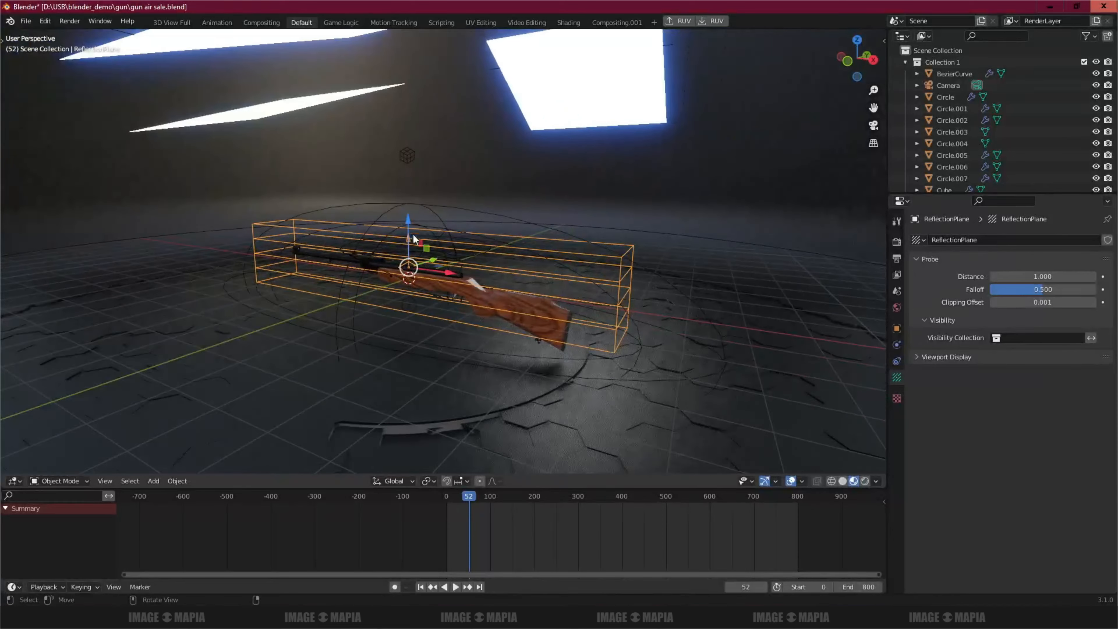
- Select the reflection cubemap again, then select the large Bezier circle surrounding the rifle
click(410, 202)
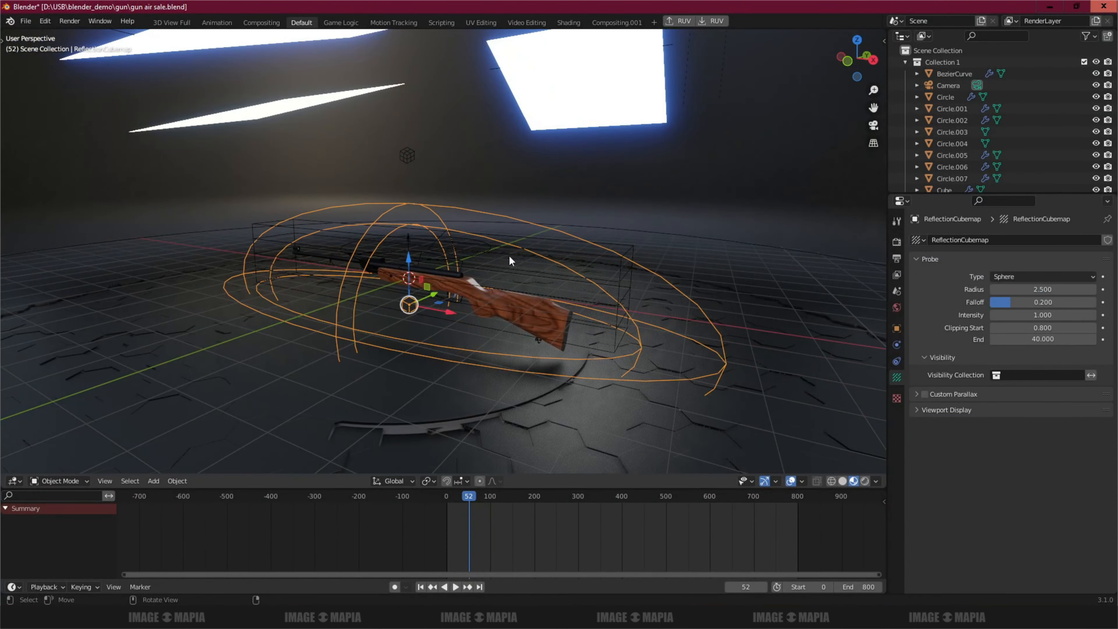
click(704, 236)
middle_drag(627, 269, 636, 295)
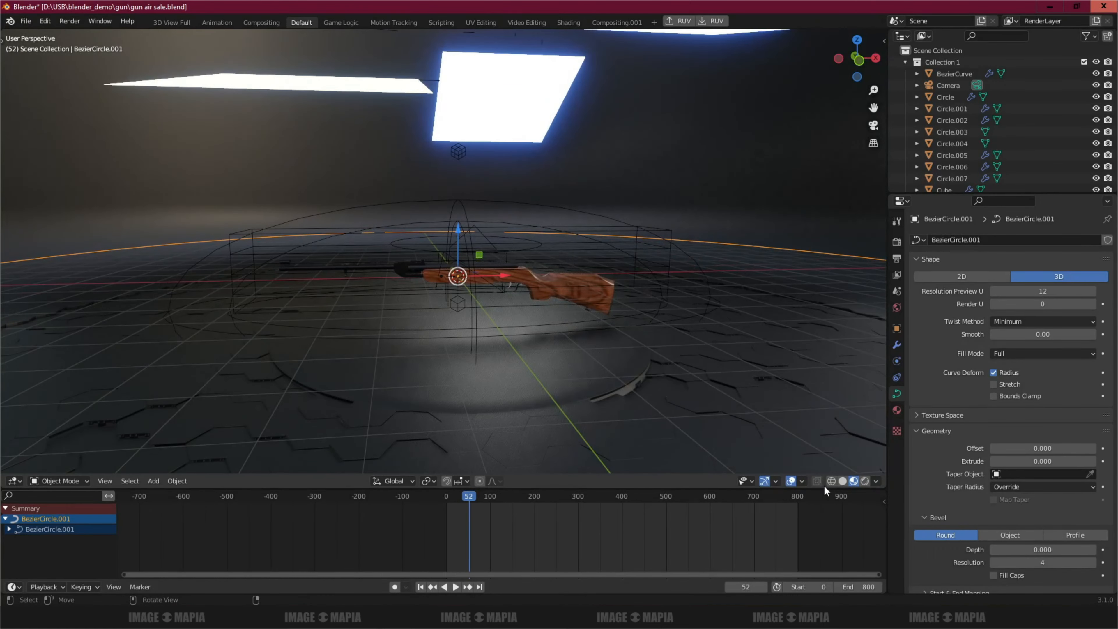
- Switch the viewport to wireframe shading and select the irradiance volume around the scene to inspect its probe settings
click(830, 481)
mouse_move(434, 333)
middle_down()
mouse_move(457, 358)
mouse_move(617, 335)
mouse_move(531, 333)
mouse_move(519, 316)
middle_up()
scroll(520, 317, down, 9)
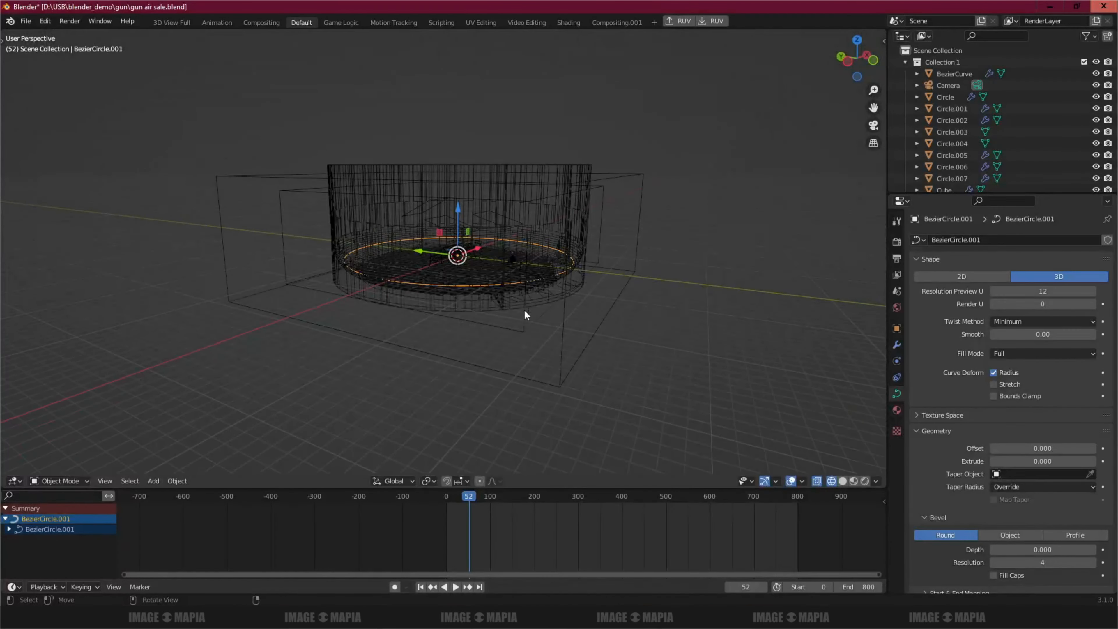
scroll(524, 309, up, 3)
click(762, 268)
scroll(545, 308, up, 4)
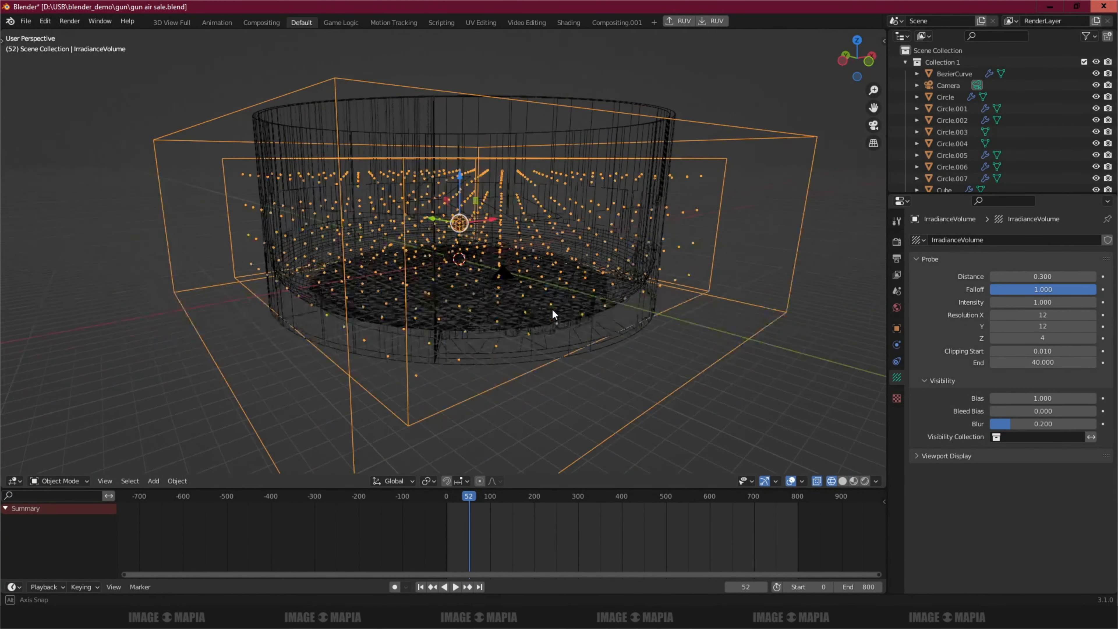
scroll(530, 309, up, 5)
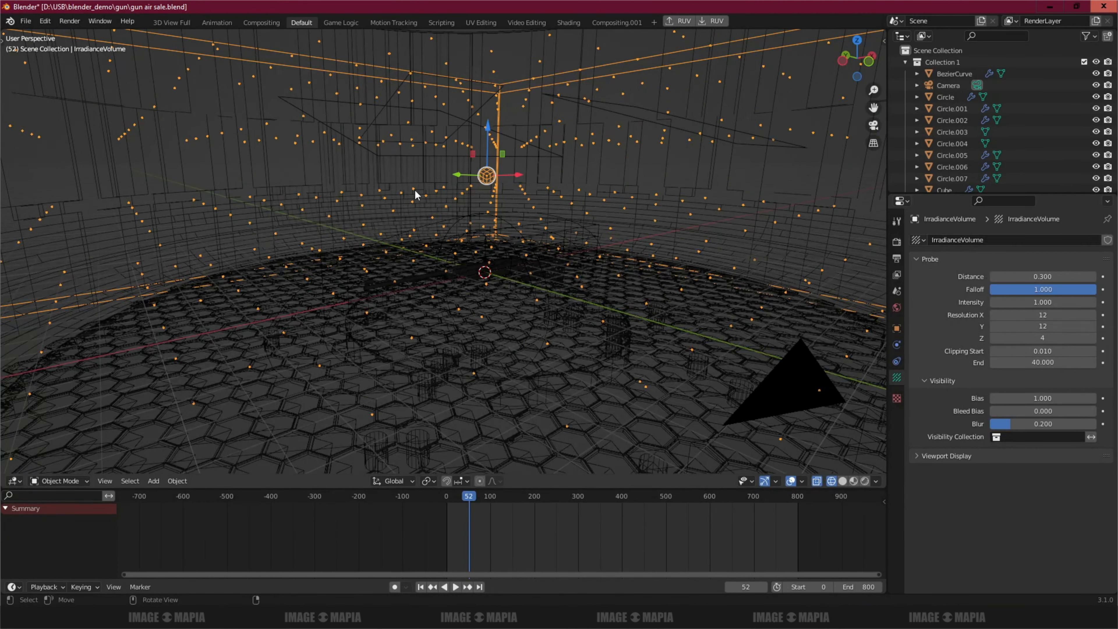
key(shift+a)
mouse_move(418, 346)
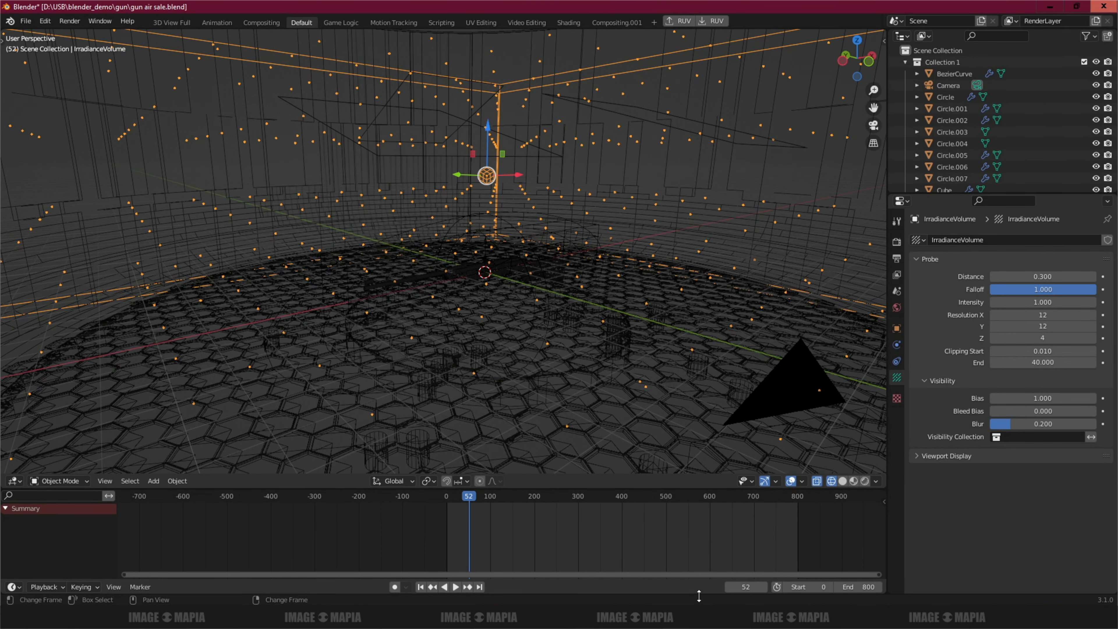
- Switch to Notepad, complete the lighting note to read "light we added 3 type of light", and minimize the notes
key(alt+Tab)
text(we added)
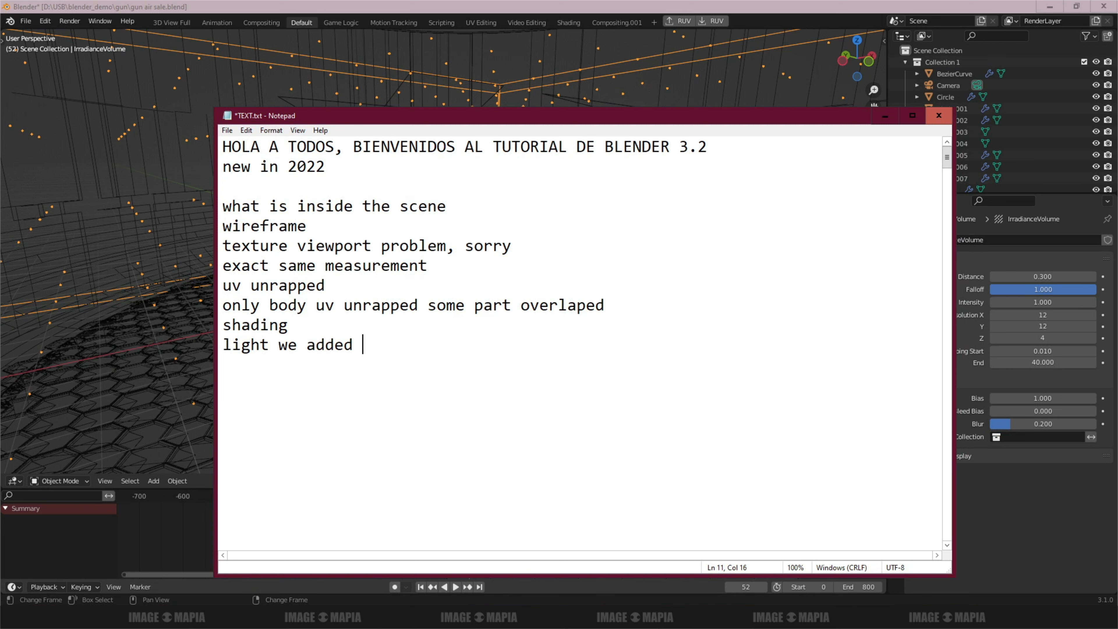
text( 3 type of light)
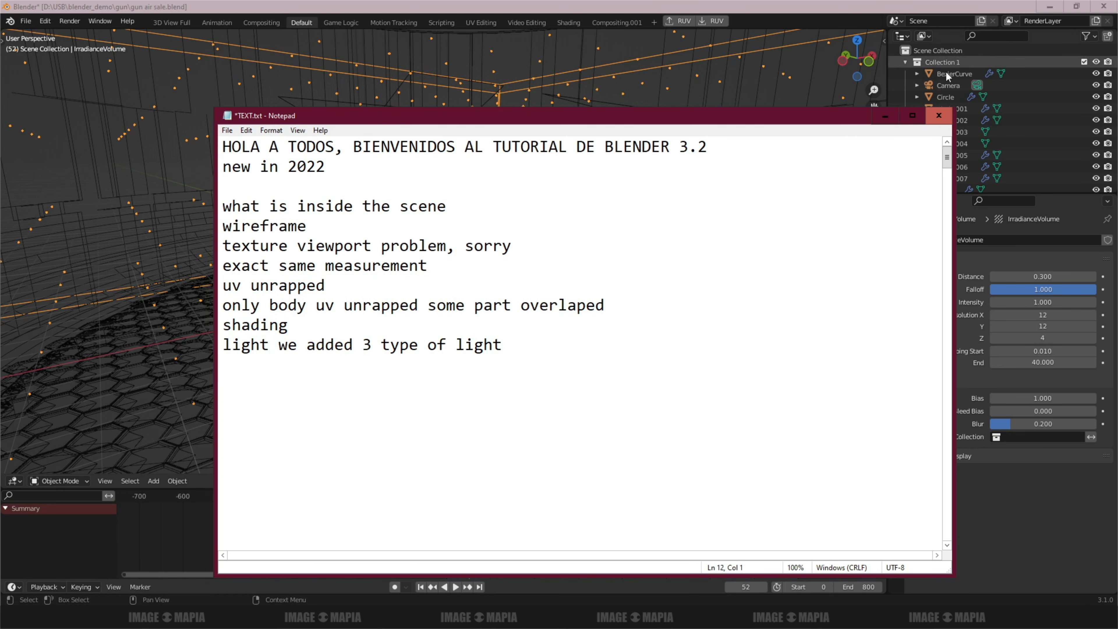
click(885, 115)
- Return the Blender viewport to solid shading around the rifle and display the Eevee render settings down to Indirect Lighting
scroll(599, 293, down, 3)
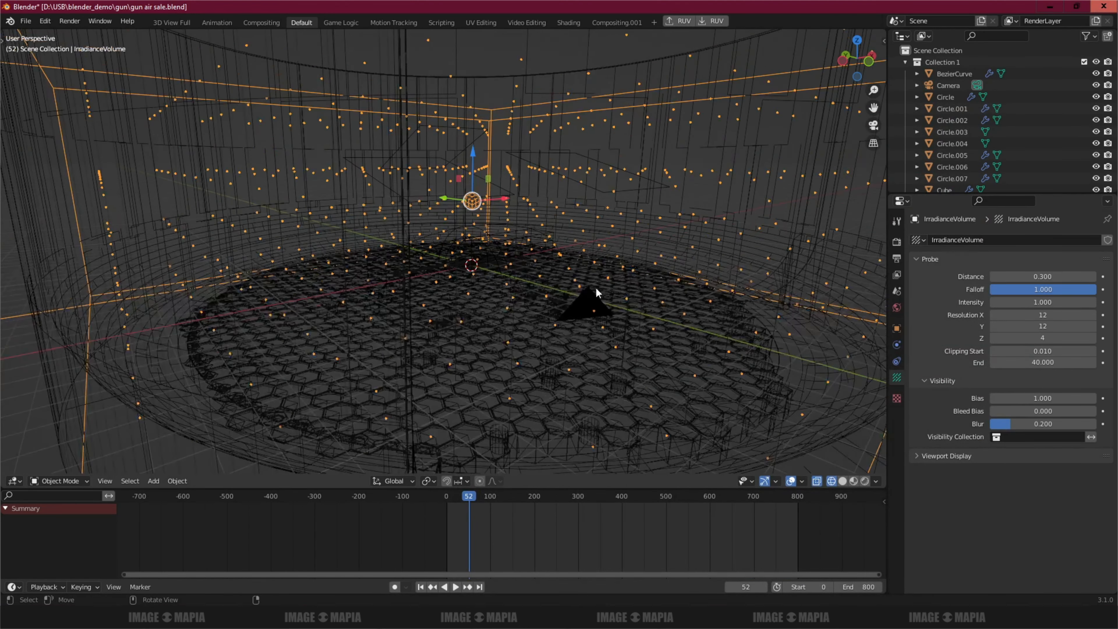
click(843, 481)
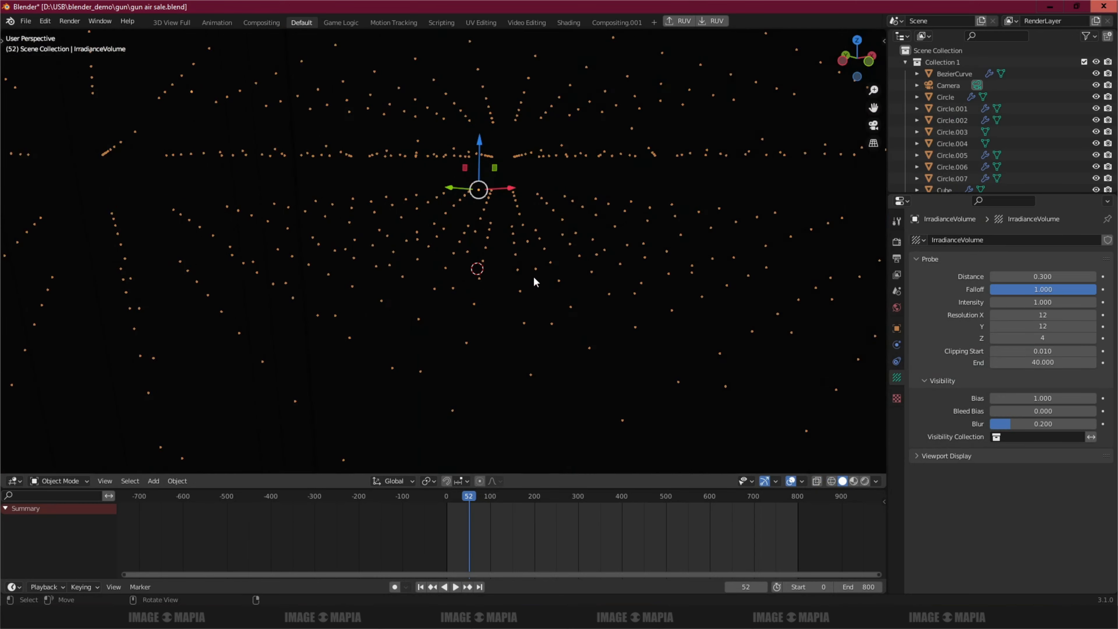
mouse_move(532, 276)
middle_down()
mouse_move(500, 300)
mouse_move(524, 259)
middle_up()
scroll(516, 279, up, 5)
click(896, 242)
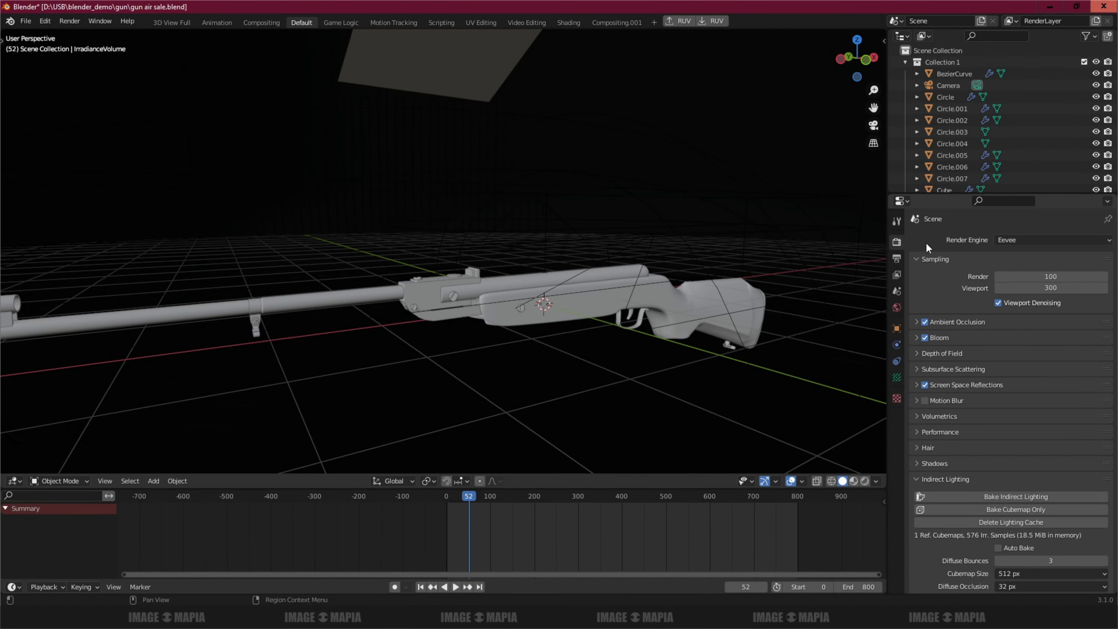
scroll(966, 448, down, 3)
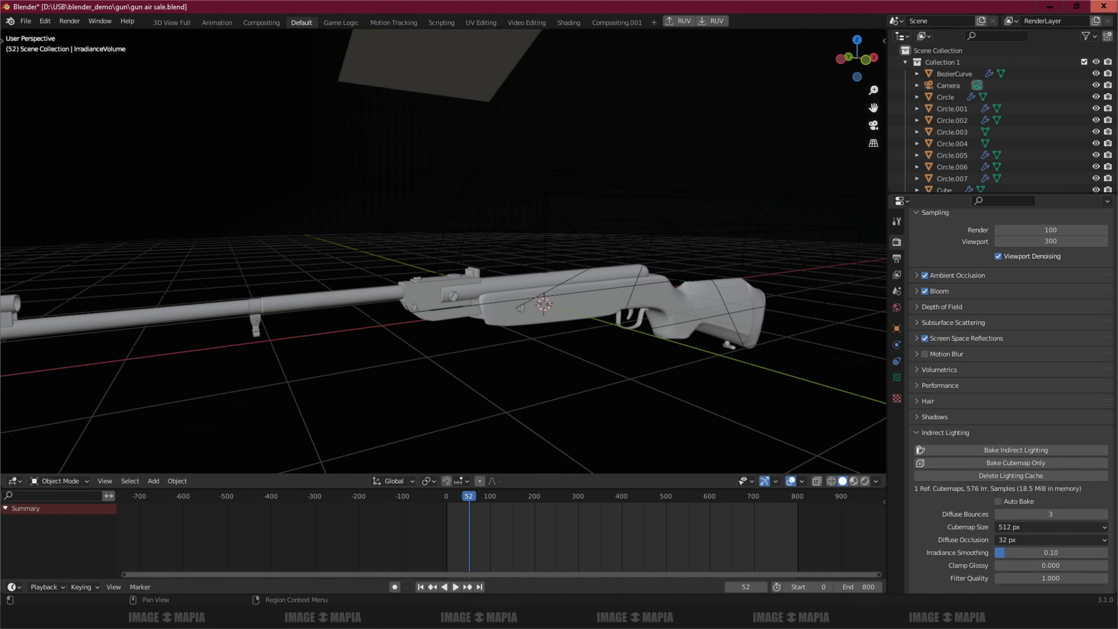
- Switch to Notepad, move its window clear of the render settings, and add the lines "rendersetting" and "bake" below the lighting note
click(737, 618)
drag(810, 120, 695, 86)
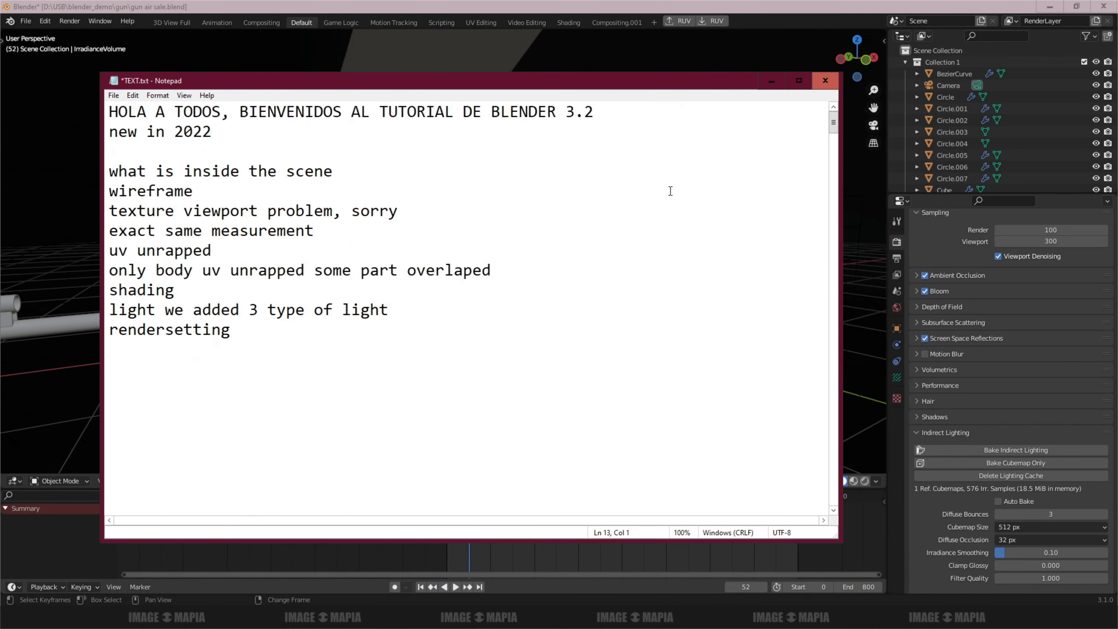
text(bake)
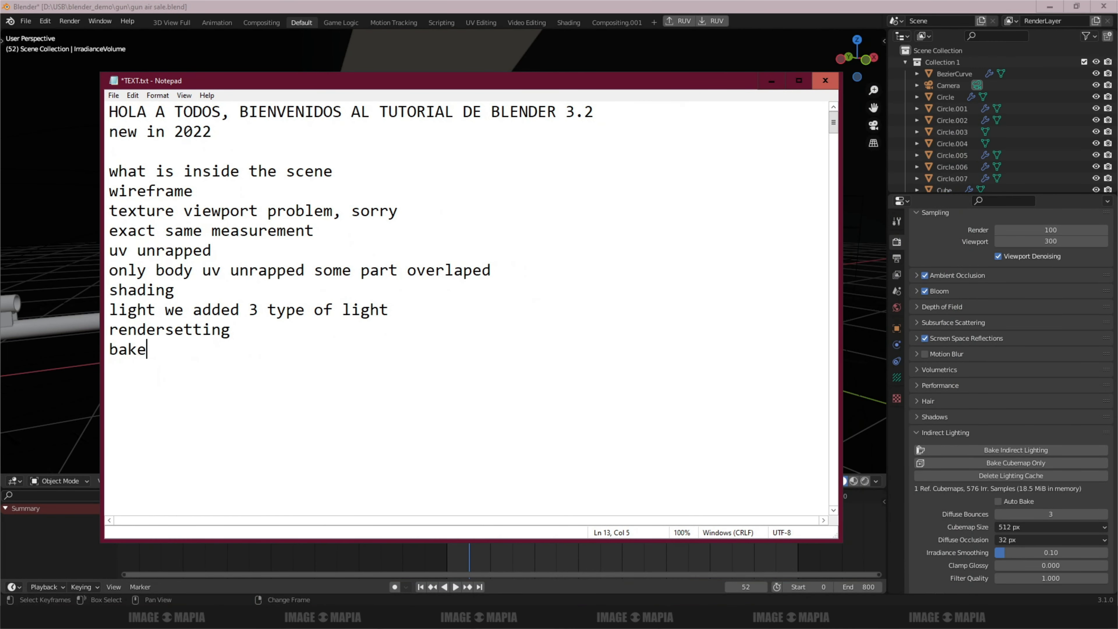